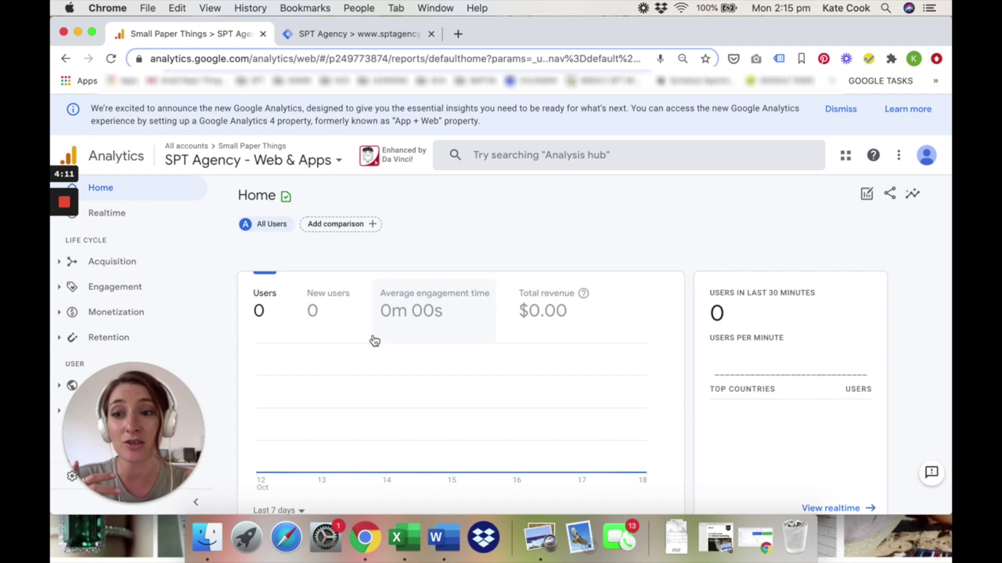
Step: Open the account's admin settings and start creating a new property
{"action": "mouse_move", "coordinate": [125, 470]}
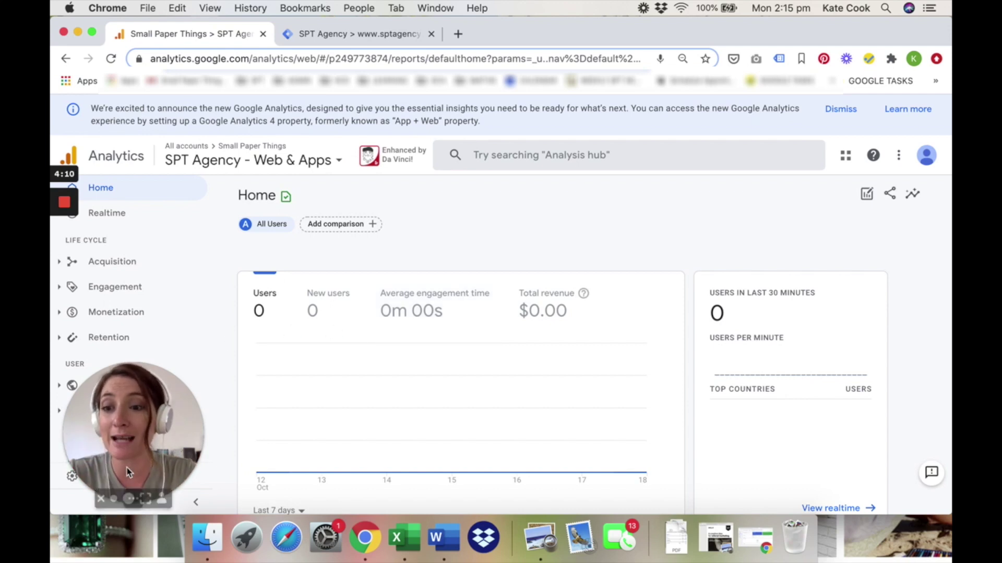
{"action": "left_click", "coordinate": [113, 500]}
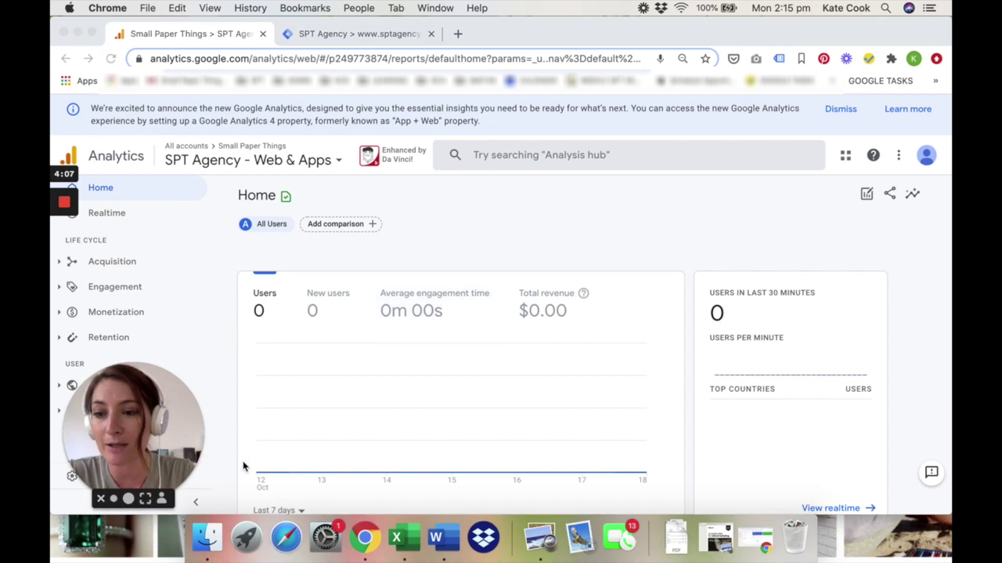
{"action": "left_click", "coordinate": [117, 477]}
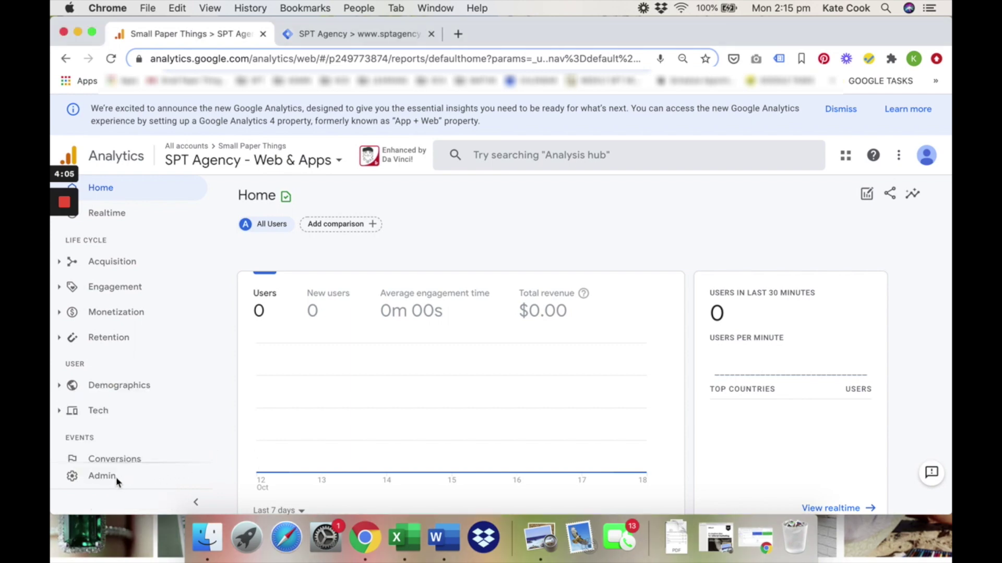
{"action": "left_click", "coordinate": [102, 479]}
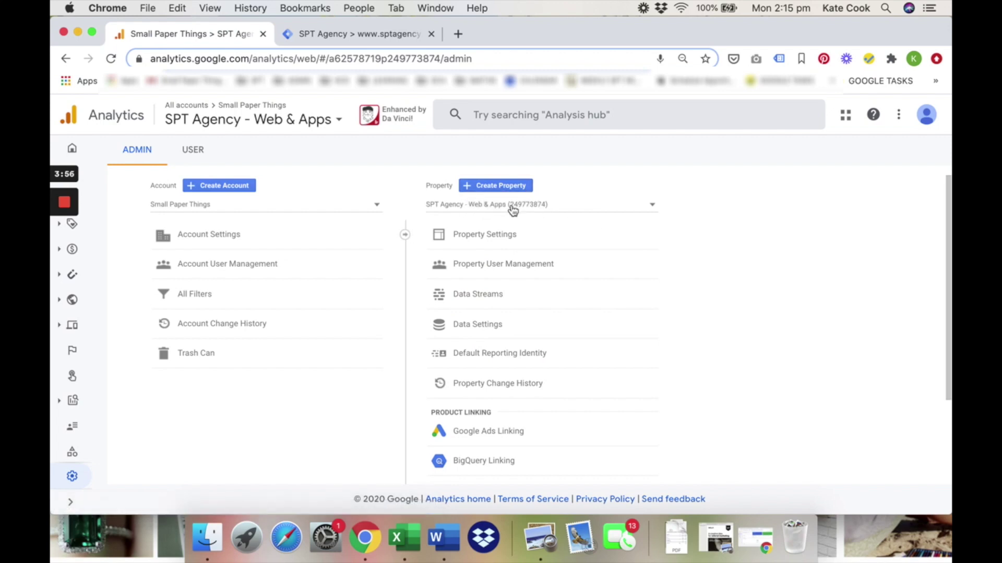
{"action": "left_click", "coordinate": [513, 189]}
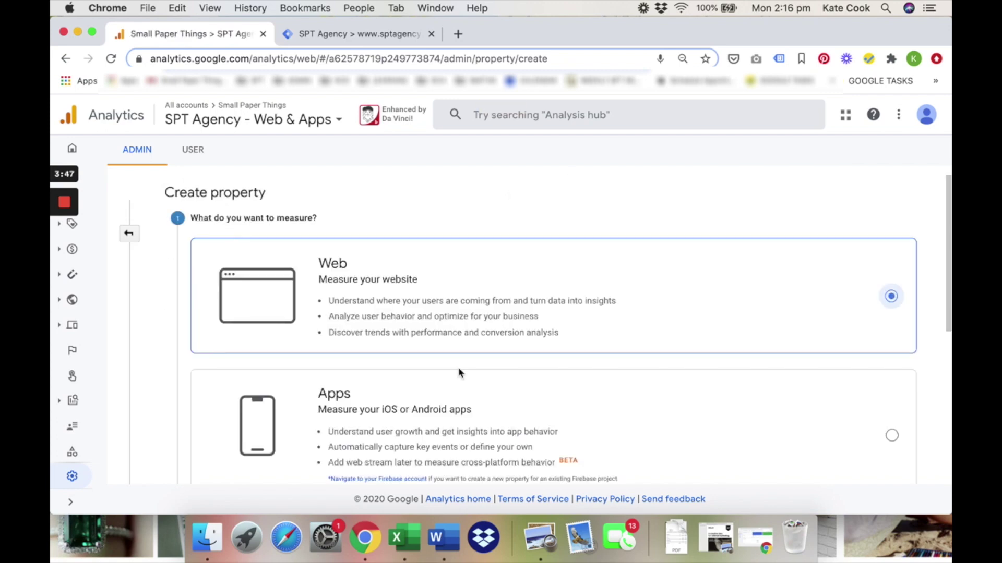
Step: Choose Apps and web as what the new property measures and continue to the property setup
{"action": "scroll", "coordinate": [459, 371], "scroll_direction": "down", "scroll_amount": 5}
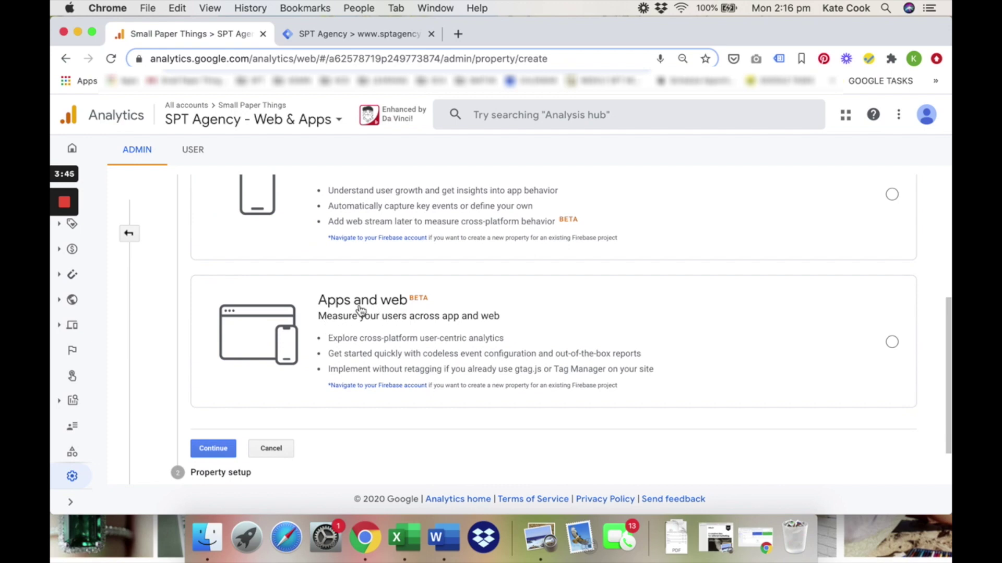
{"action": "scroll", "coordinate": [422, 321], "scroll_direction": "up", "scroll_amount": 5}
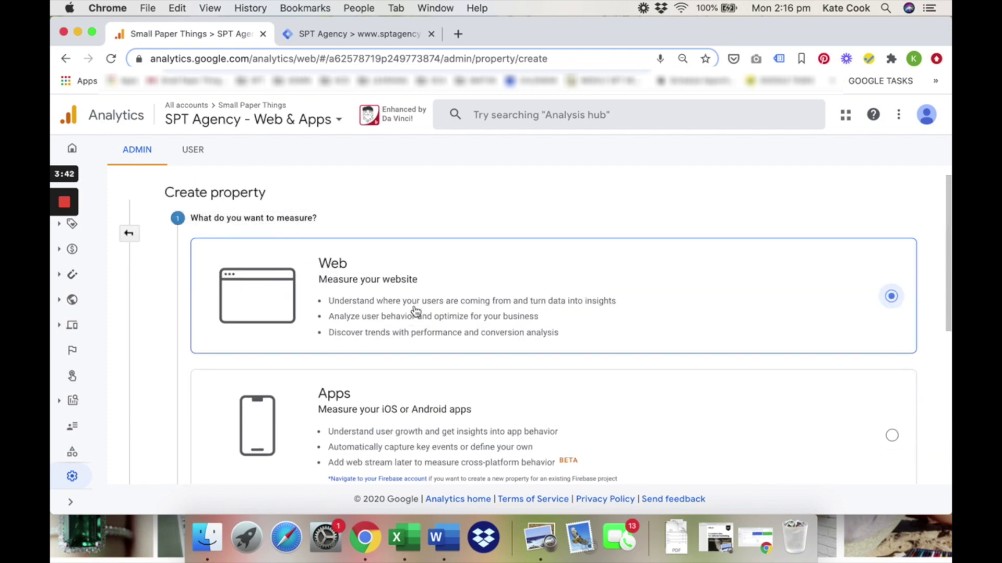
{"action": "scroll", "coordinate": [394, 299], "scroll_direction": "down", "scroll_amount": 5}
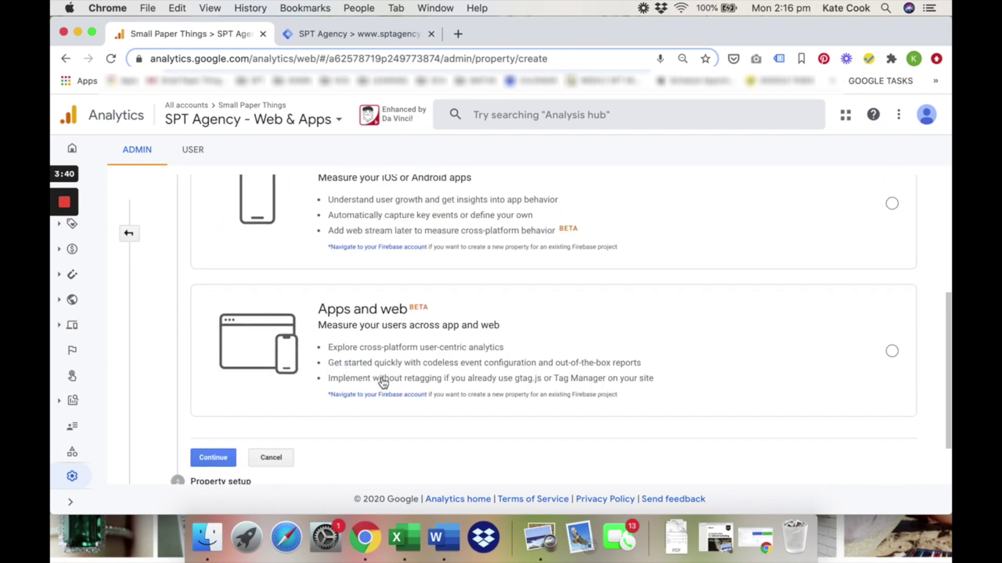
{"action": "scroll", "coordinate": [243, 443], "scroll_direction": "down", "scroll_amount": 2}
{"action": "left_click", "coordinate": [256, 290]}
{"action": "left_click", "coordinate": [212, 392]}
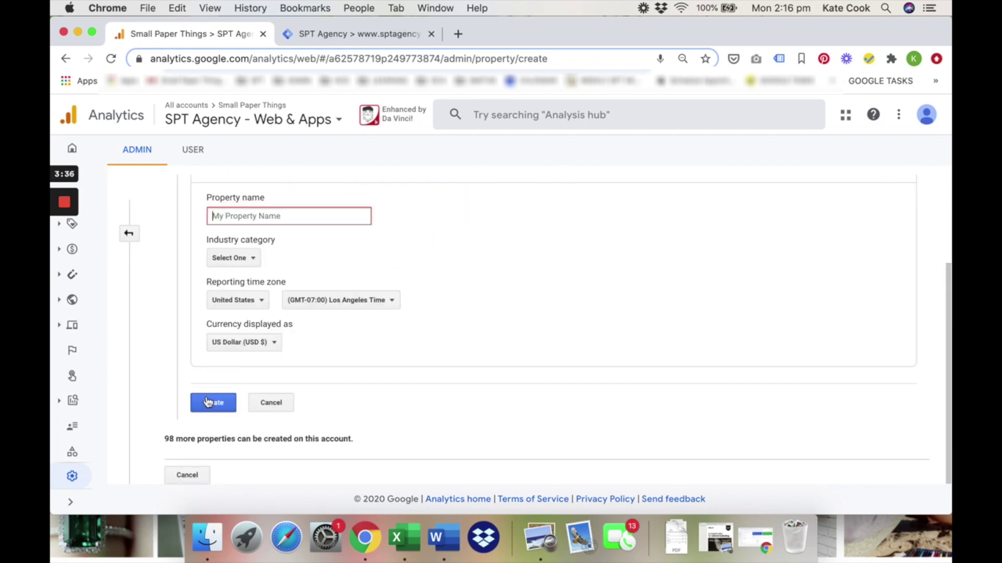
Step: Name the new property "SPT Agency - Web & Apps V3"
{"action": "type", "text": "SPT"}
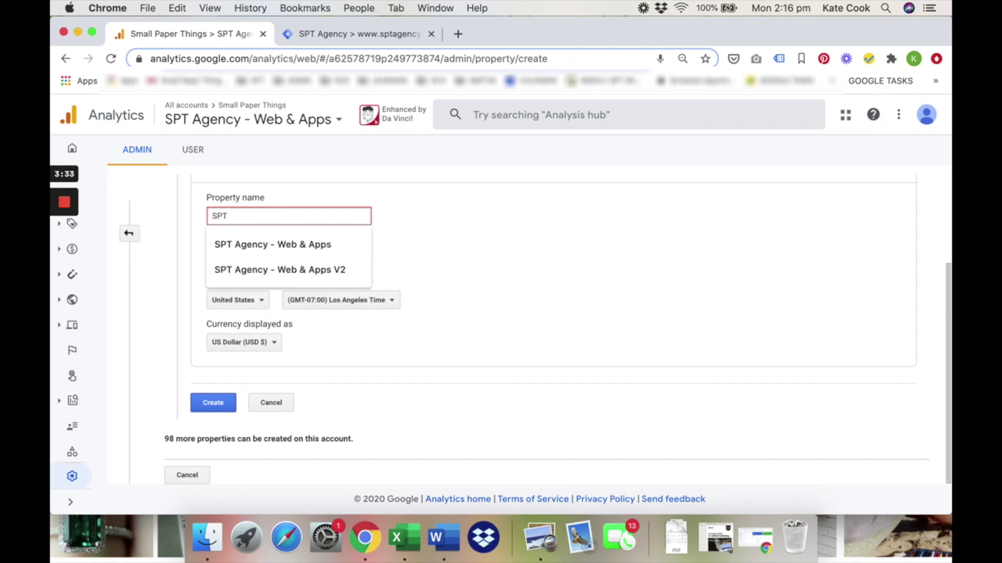
{"action": "key", "text": "Down"}
{"action": "key", "text": "Down"}
{"action": "key", "text": "Down"}
{"action": "left_click", "coordinate": [334, 269]}
{"action": "left_click", "coordinate": [333, 214]}
{"action": "key", "text": "BackSpace"}
{"action": "type", "text": "3"}
Step: Set the property's industry category to Business and Industrial Markets
{"action": "left_click", "coordinate": [243, 259]}
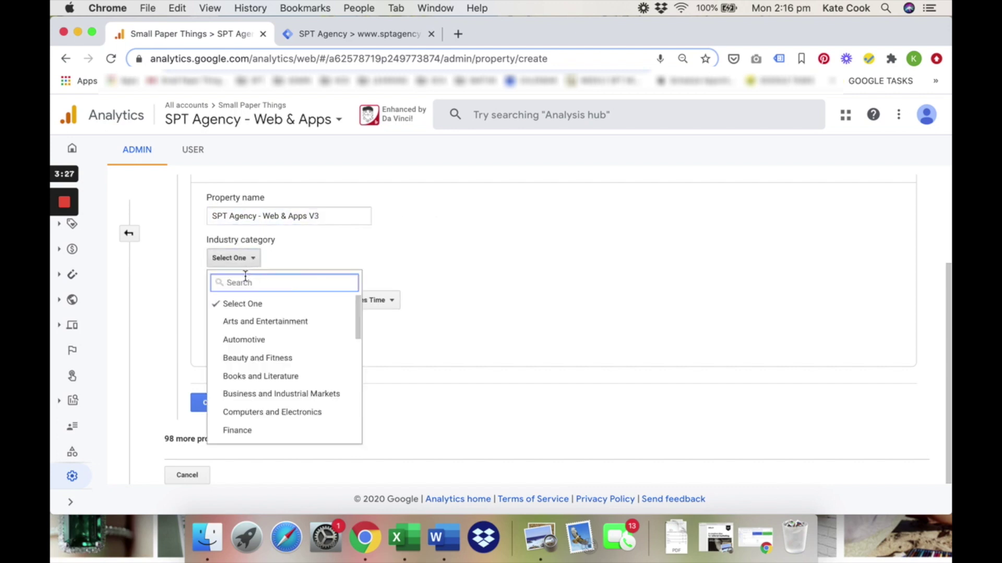
{"action": "type", "text": "mar"}
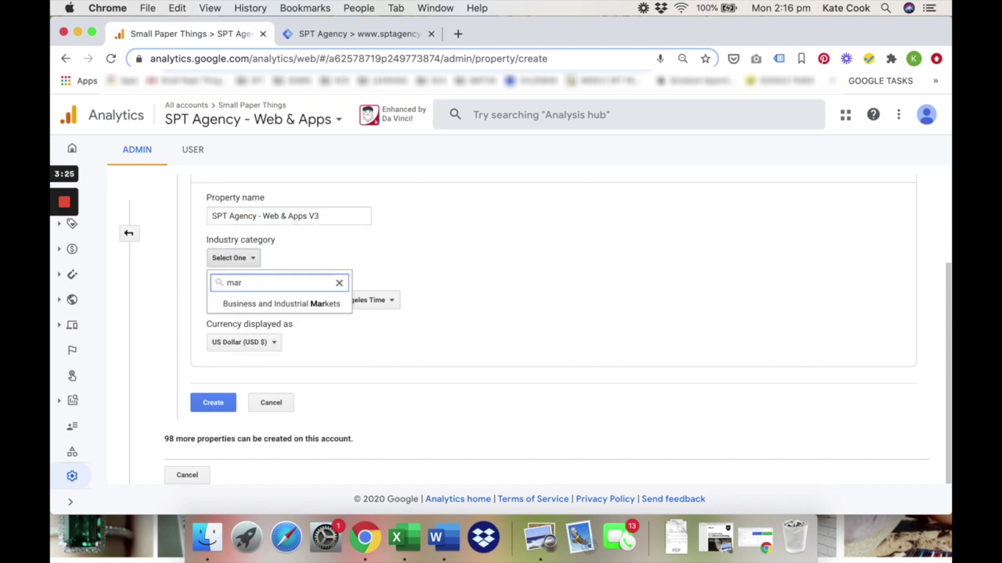
{"action": "left_click", "coordinate": [252, 305]}
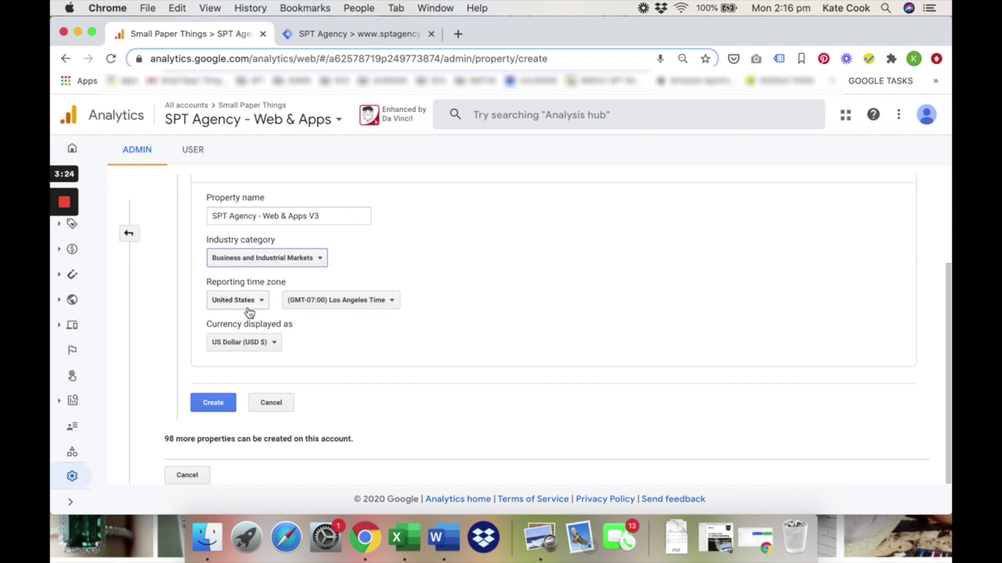
Step: Set the reporting time zone to Australia, (GMT+10:00) Brisbane Time
{"action": "left_click", "coordinate": [247, 308]}
{"action": "type", "text": "austr"}
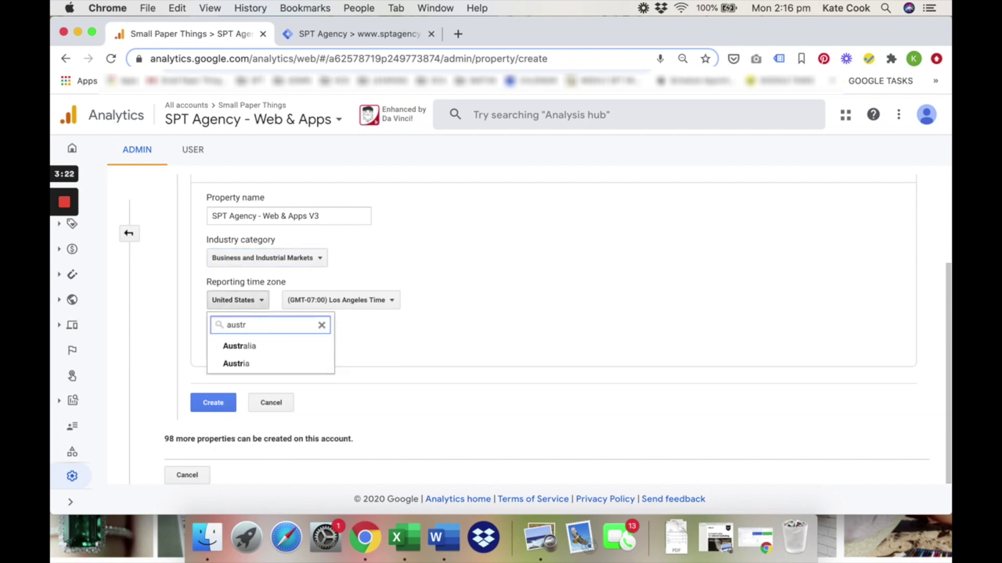
{"action": "left_click", "coordinate": [264, 345]}
{"action": "left_click", "coordinate": [351, 301]}
{"action": "left_click", "coordinate": [384, 400]}
Step: Set the displayed currency to Australian Dollar (AUD A$) and create the property
{"action": "left_click", "coordinate": [224, 344]}
{"action": "type", "text": "aus"}
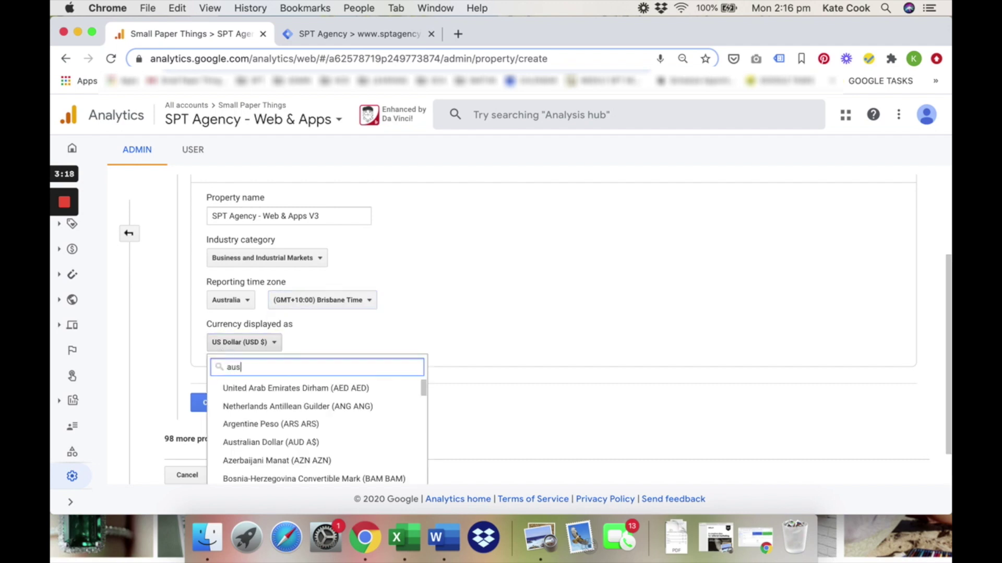
{"action": "type", "text": "t"}
{"action": "left_click", "coordinate": [244, 388]}
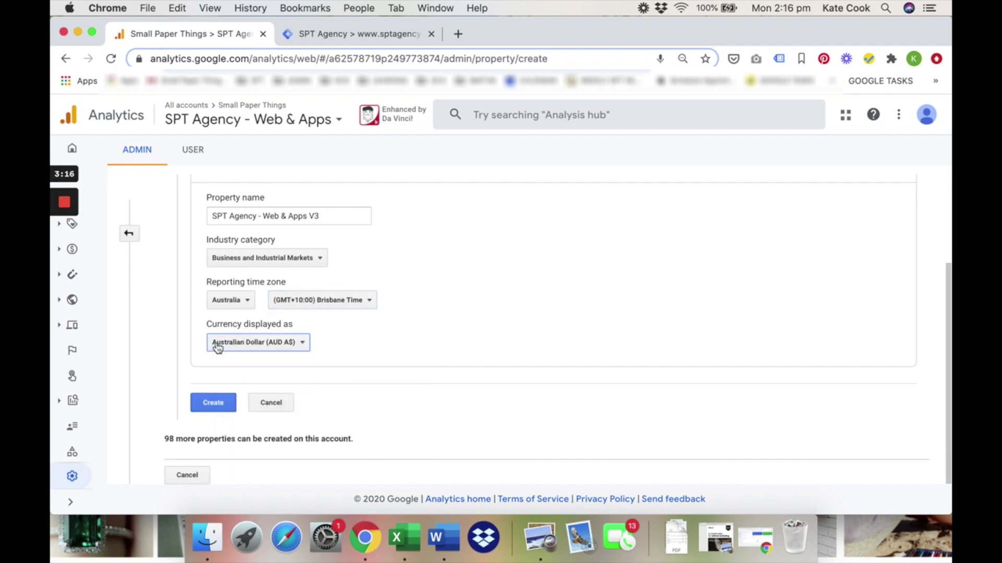
{"action": "left_click", "coordinate": [225, 404]}
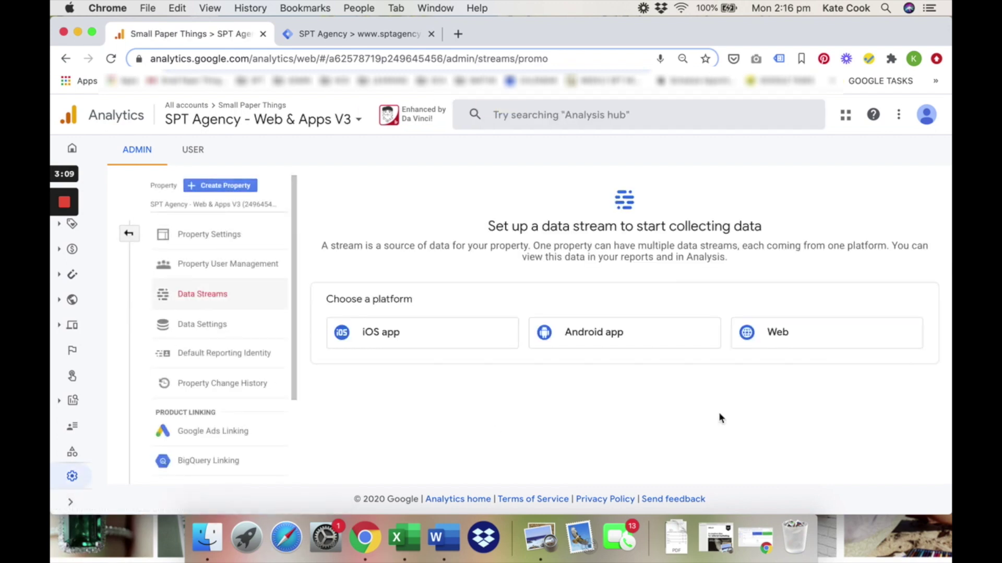
{"action": "left_click", "coordinate": [817, 344]}
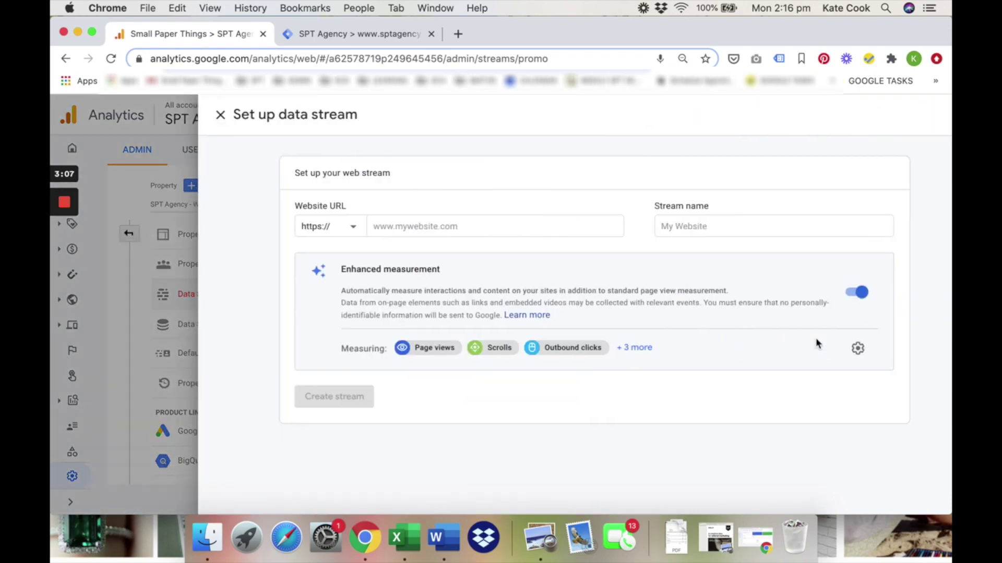
{"action": "left_click", "coordinate": [393, 226]}
{"action": "type", "text": "www.sptagency.co"}
{"action": "key", "text": "Tab"}
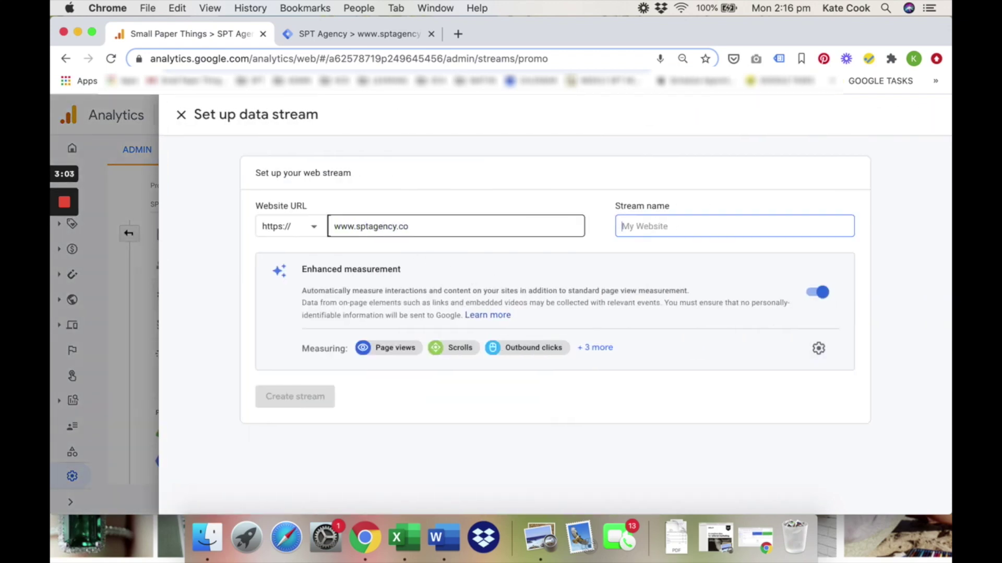
{"action": "type", "text": "SPT Agency Website Tag V3"}
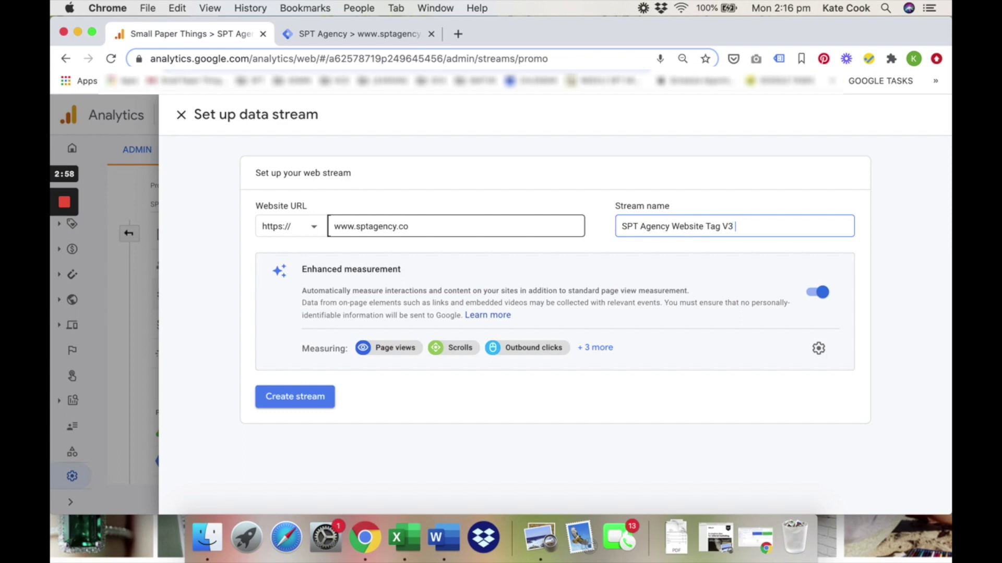
{"action": "left_click", "coordinate": [595, 348]}
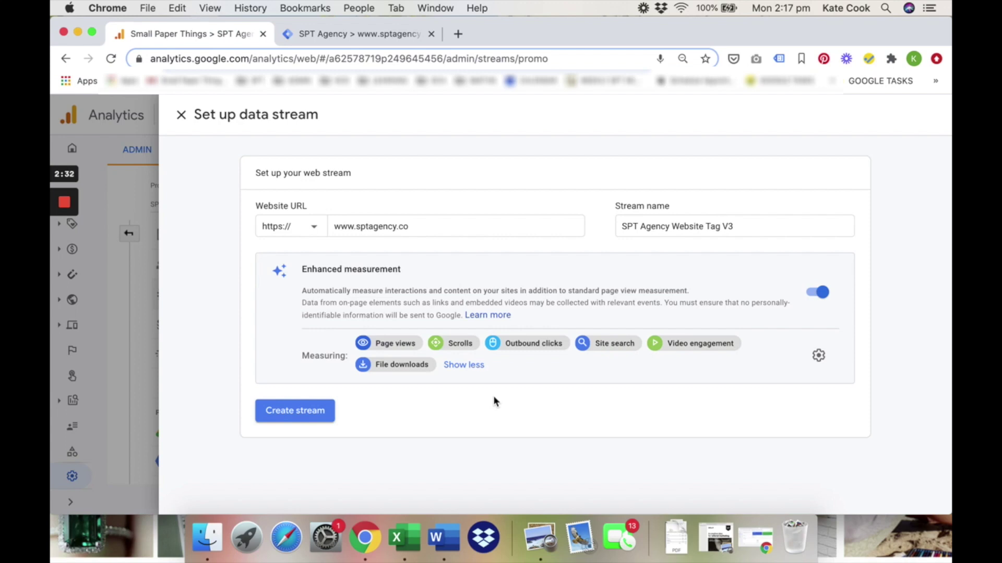
{"action": "left_click", "coordinate": [322, 411]}
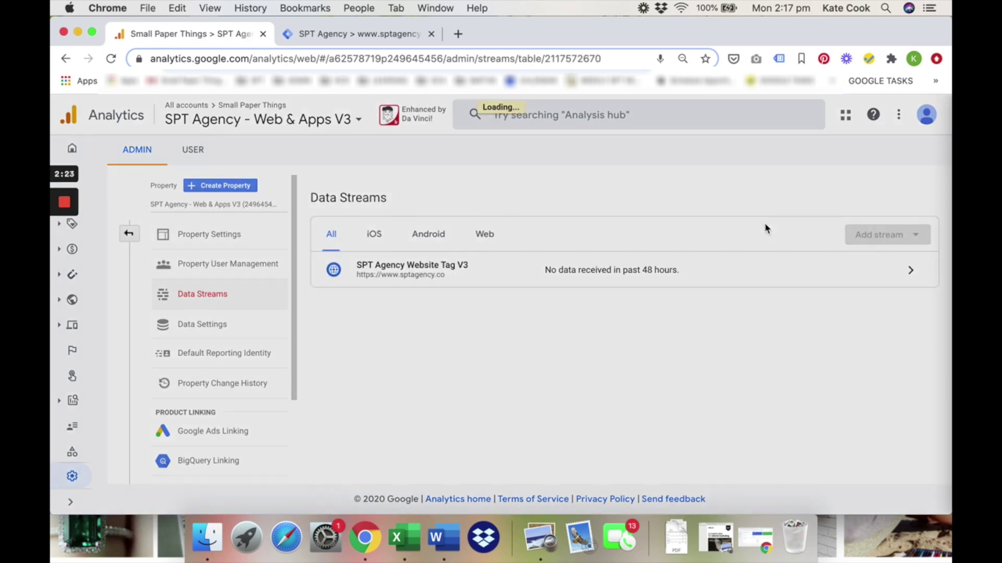
Step: Show the Global Site Tag (gtag.js) code in the new stream's tagging instructions and copy the snippet
{"action": "scroll", "coordinate": [365, 329], "scroll_direction": "down", "scroll_amount": 2}
{"action": "scroll", "coordinate": [368, 331], "scroll_direction": "up", "scroll_amount": 2}
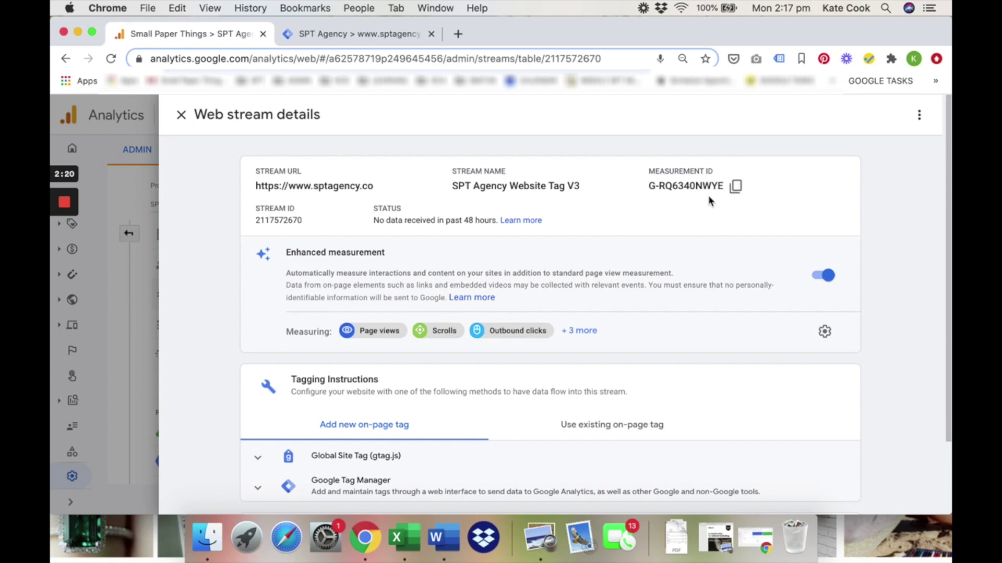
{"action": "scroll", "coordinate": [701, 216], "scroll_direction": "down", "scroll_amount": 5}
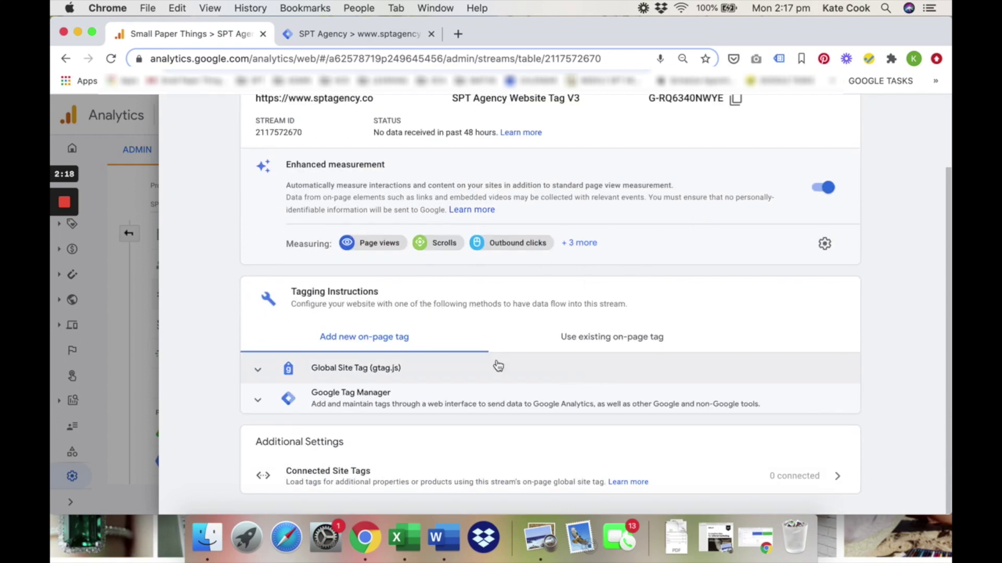
{"action": "left_click", "coordinate": [348, 369]}
{"action": "scroll", "coordinate": [348, 371], "scroll_direction": "down", "scroll_amount": 6}
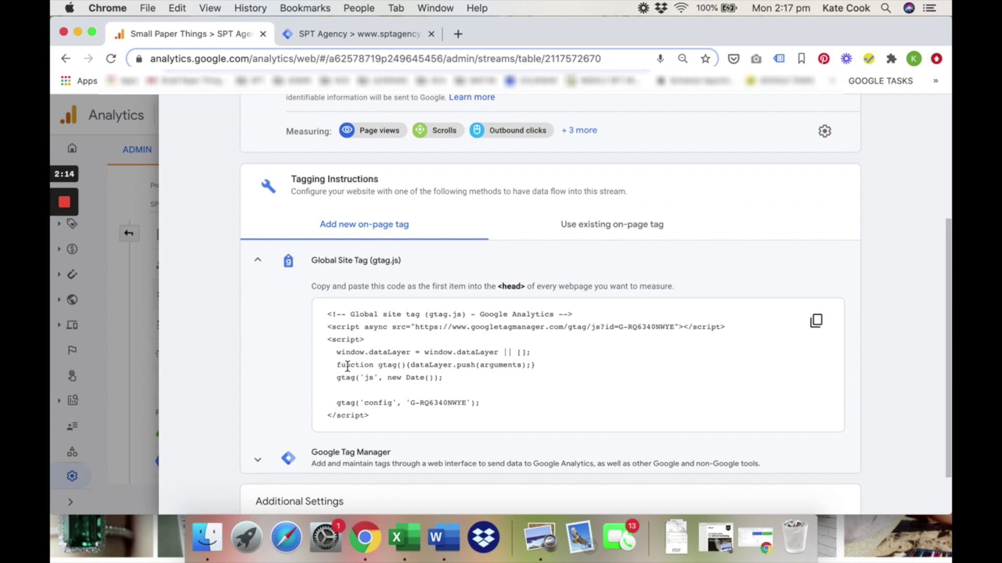
{"action": "scroll", "coordinate": [347, 366], "scroll_direction": "down", "scroll_amount": 3}
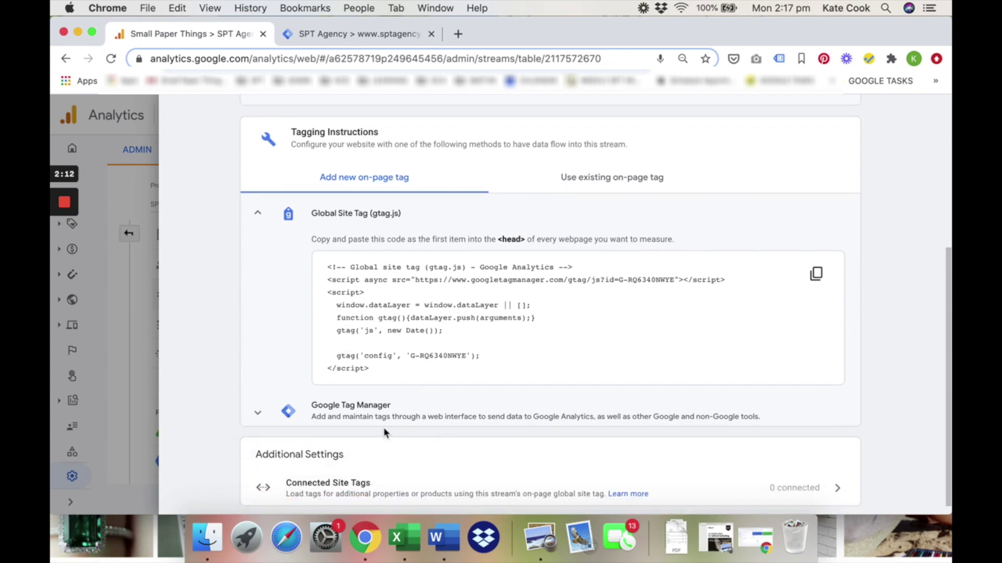
{"action": "left_click", "coordinate": [816, 274]}
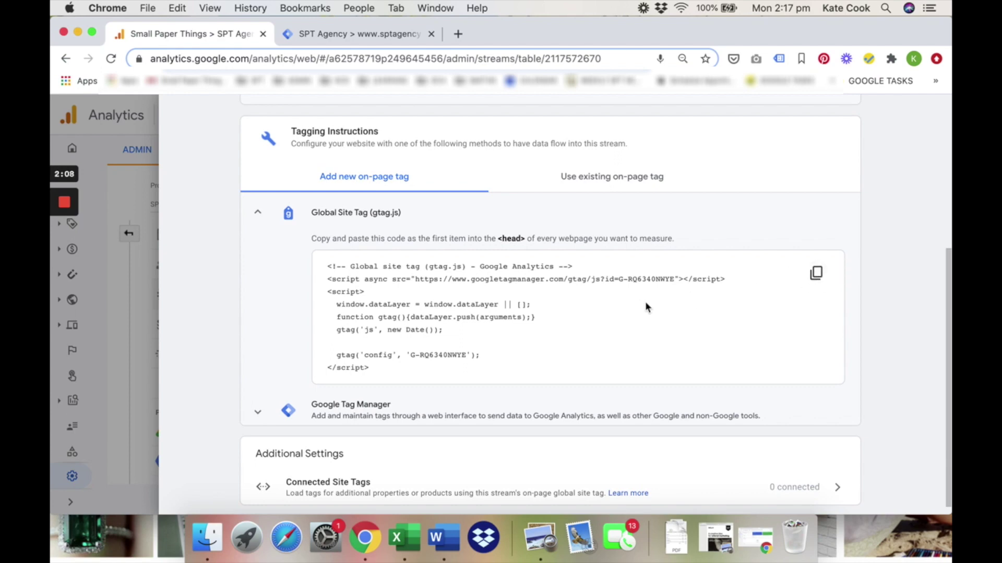
Step: Show the Google Tag Manager instructions for using an existing on-page tag with this stream
{"action": "scroll", "coordinate": [645, 307], "scroll_direction": "up", "scroll_amount": 5}
{"action": "scroll", "coordinate": [645, 307], "scroll_direction": "up", "scroll_amount": 3}
{"action": "scroll", "coordinate": [725, 270], "scroll_direction": "down", "scroll_amount": 5}
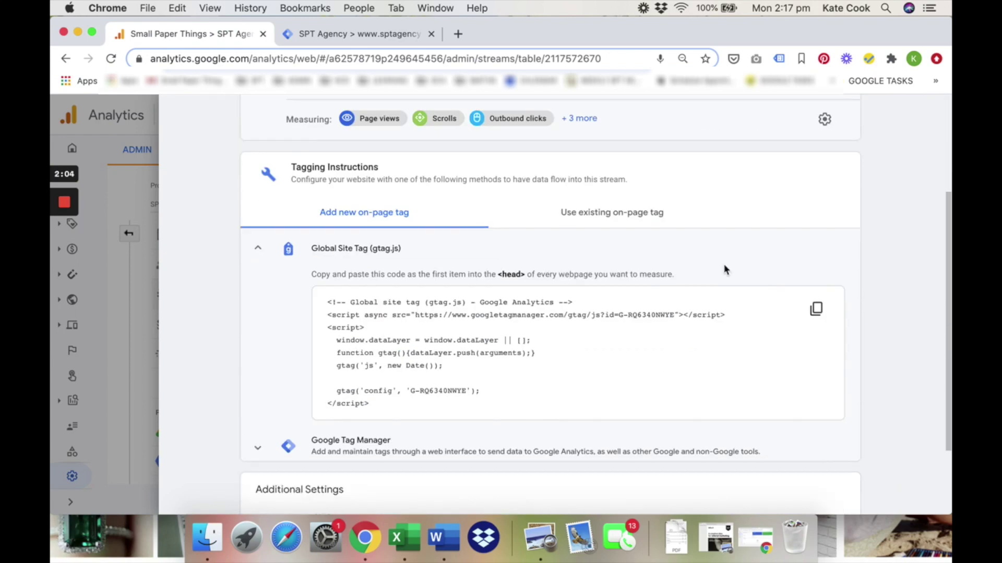
{"action": "scroll", "coordinate": [725, 270], "scroll_direction": "down", "scroll_amount": 1}
{"action": "left_click", "coordinate": [591, 198]}
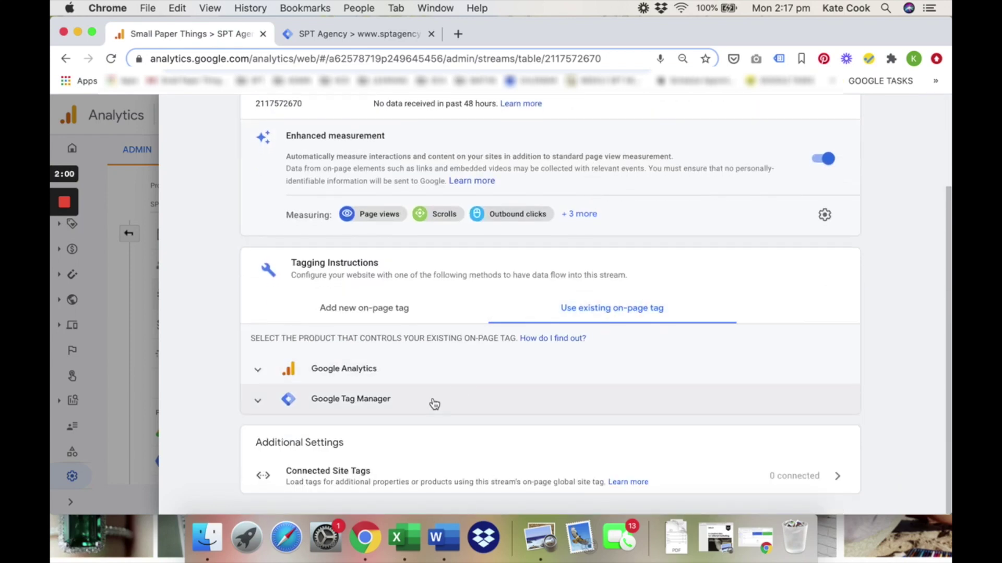
{"action": "left_click", "coordinate": [355, 395]}
{"action": "scroll", "coordinate": [355, 397], "scroll_direction": "down", "scroll_amount": 5}
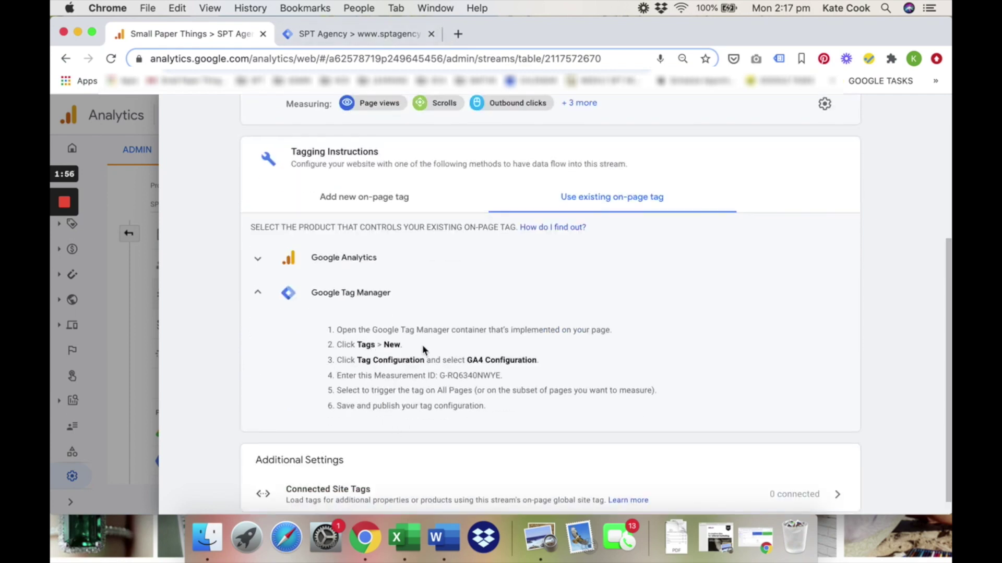
Step: Switch to Tag Manager and create a new tag of type Google Analytics: GA4 Configuration
{"action": "left_click", "coordinate": [369, 45]}
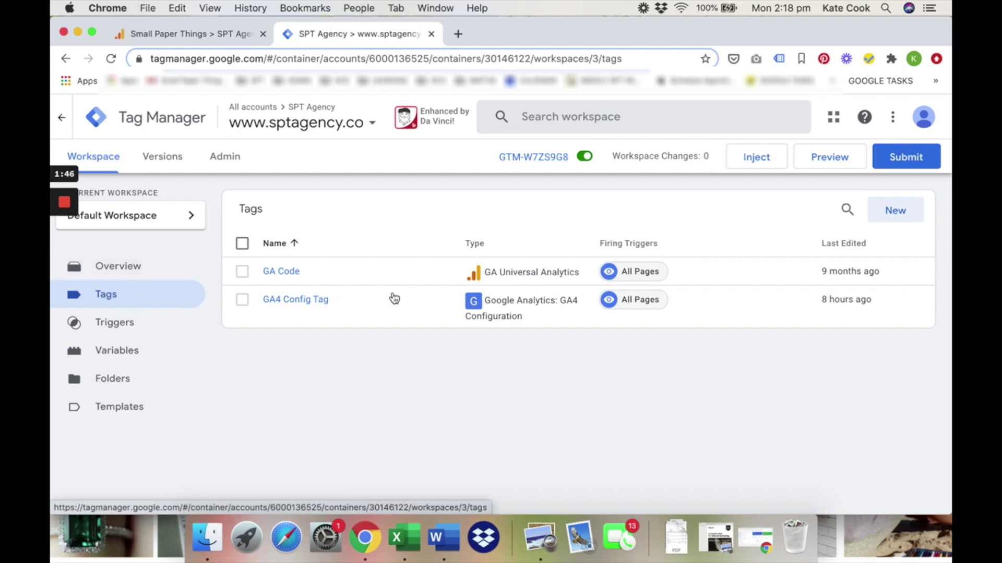
{"action": "left_click", "coordinate": [896, 214]}
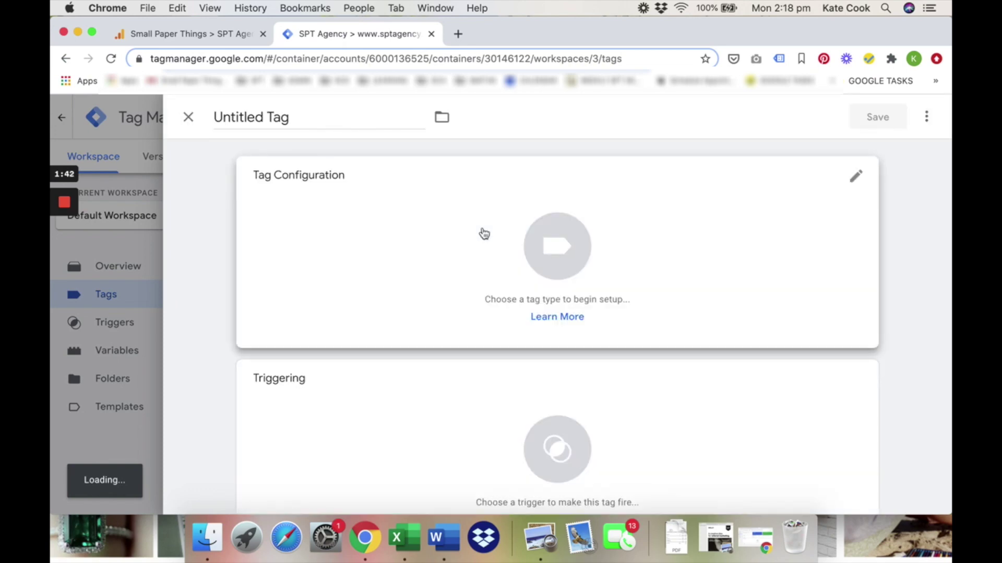
{"action": "left_click", "coordinate": [458, 233]}
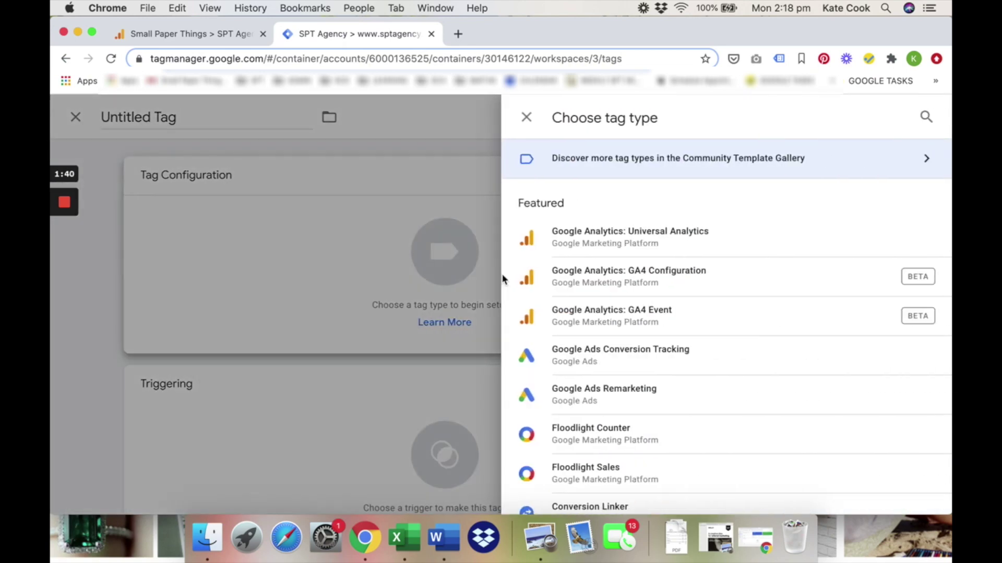
{"action": "left_click", "coordinate": [642, 276]}
Step: Name the new tag "GA 4 Config V3"
{"action": "left_click", "coordinate": [291, 112]}
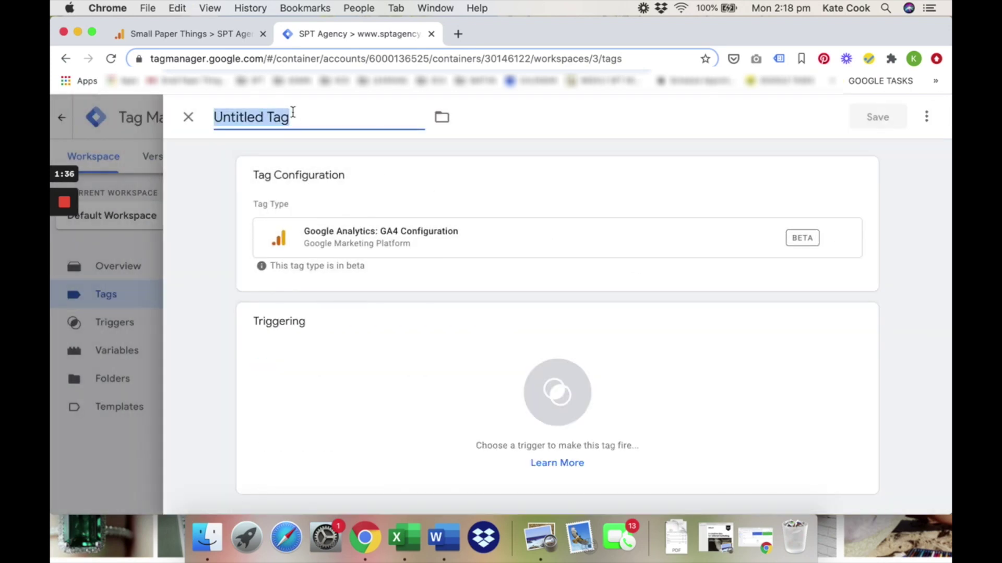
{"action": "type", "text": "GA 4 Congi"}
{"action": "key", "text": "BackSpace"}
{"action": "key", "text": "BackSpace"}
{"action": "type", "text": "fig V3"}
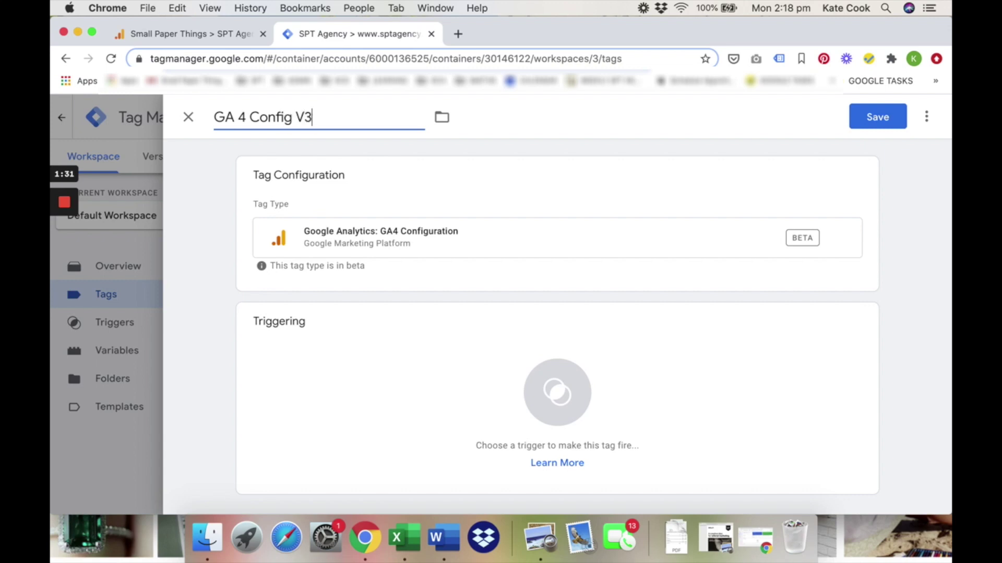
Step: Add the All Pages page view trigger to the tag
{"action": "left_click", "coordinate": [582, 426]}
{"action": "left_click", "coordinate": [266, 188]}
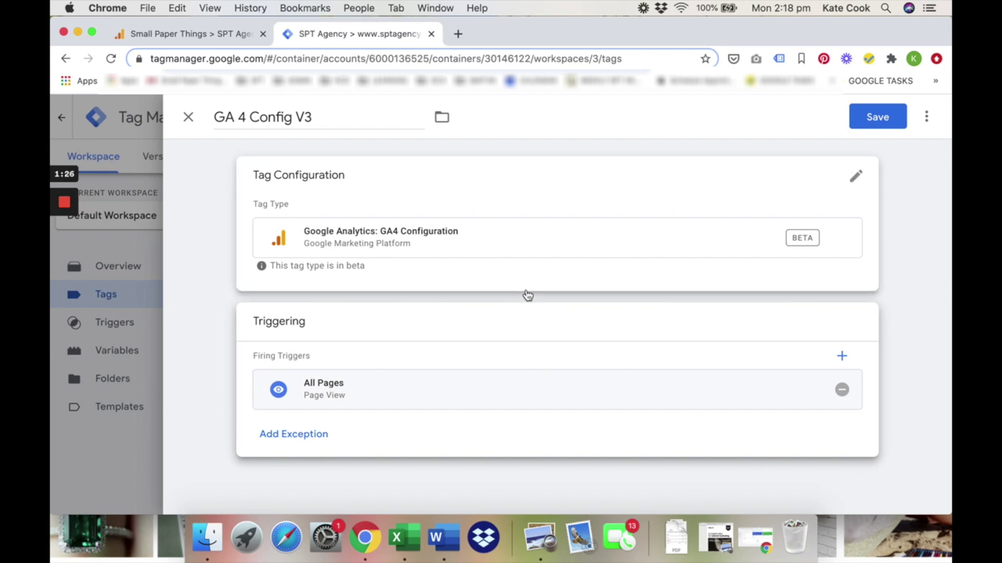
Step: Copy the web stream's Measurement ID from Analytics and enter G-RQ6340NWYE as the Measurement ID in the tag configuration
{"action": "left_click", "coordinate": [482, 268]}
{"action": "scroll", "coordinate": [466, 306], "scroll_direction": "down", "scroll_amount": 2}
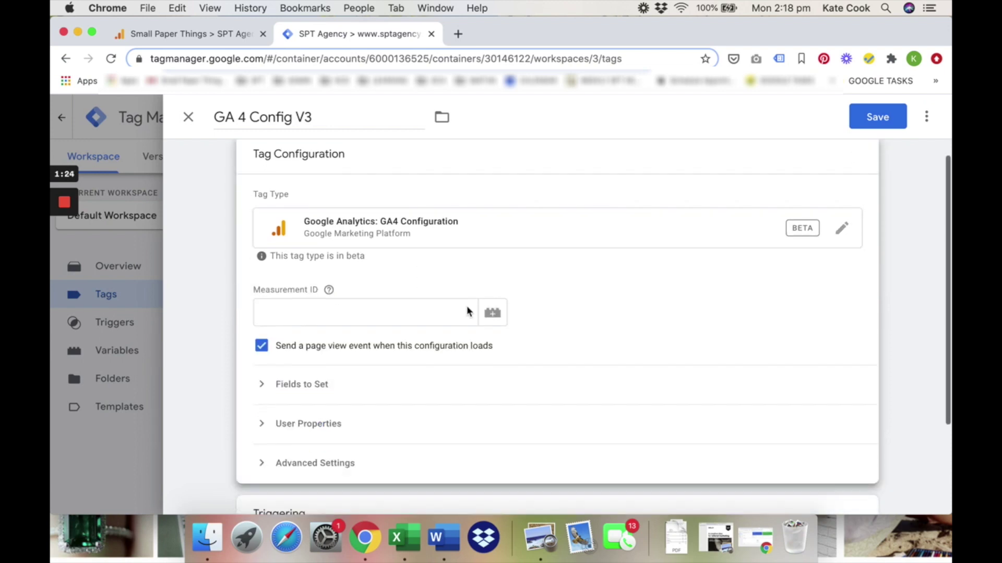
{"action": "scroll", "coordinate": [396, 162], "scroll_direction": "up", "scroll_amount": 2}
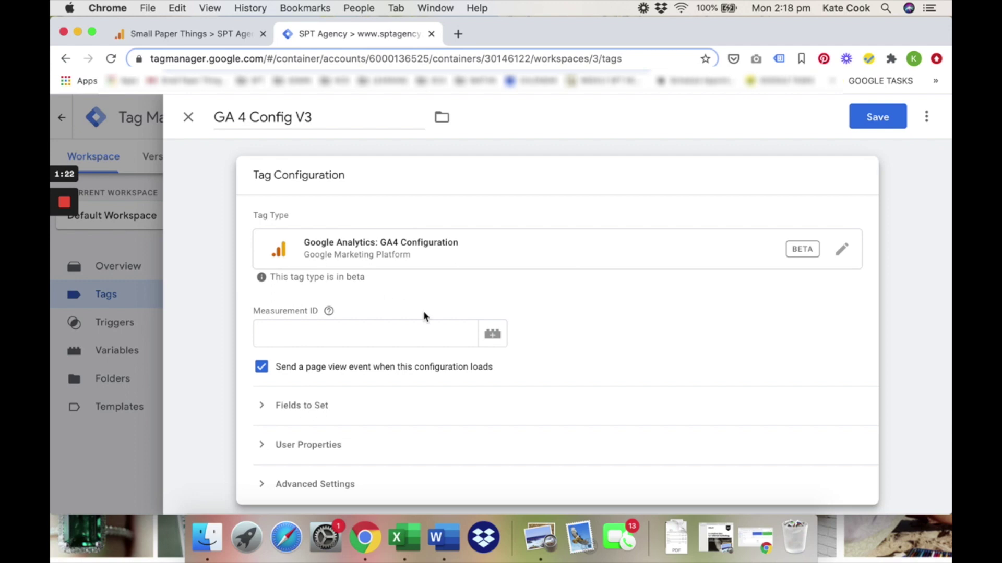
{"action": "left_click", "coordinate": [402, 334]}
{"action": "left_click", "coordinate": [188, 34]}
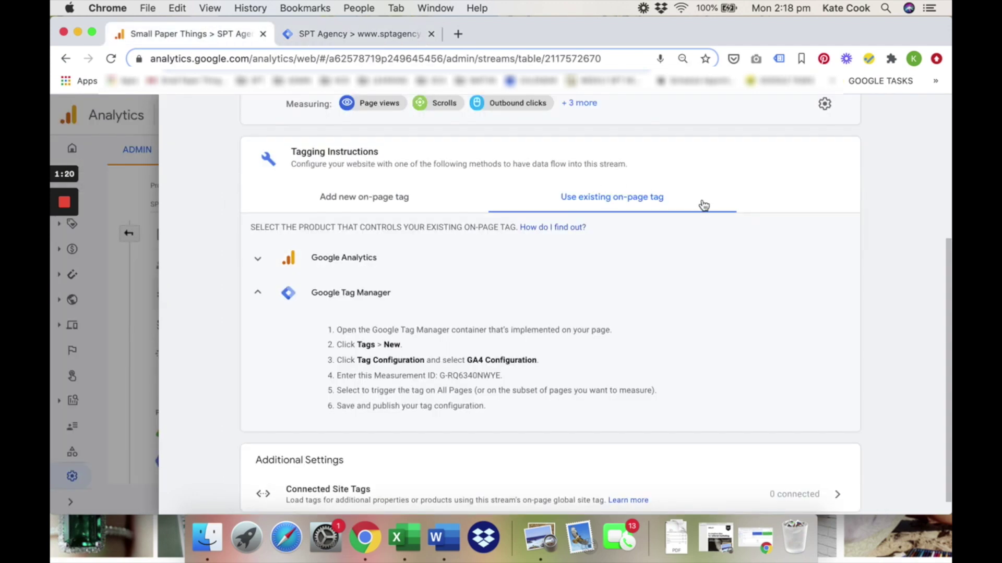
{"action": "scroll", "coordinate": [694, 209], "scroll_direction": "up", "scroll_amount": 5}
{"action": "left_click", "coordinate": [735, 186]}
{"action": "left_click", "coordinate": [345, 33]}
{"action": "key", "text": "super+v"}
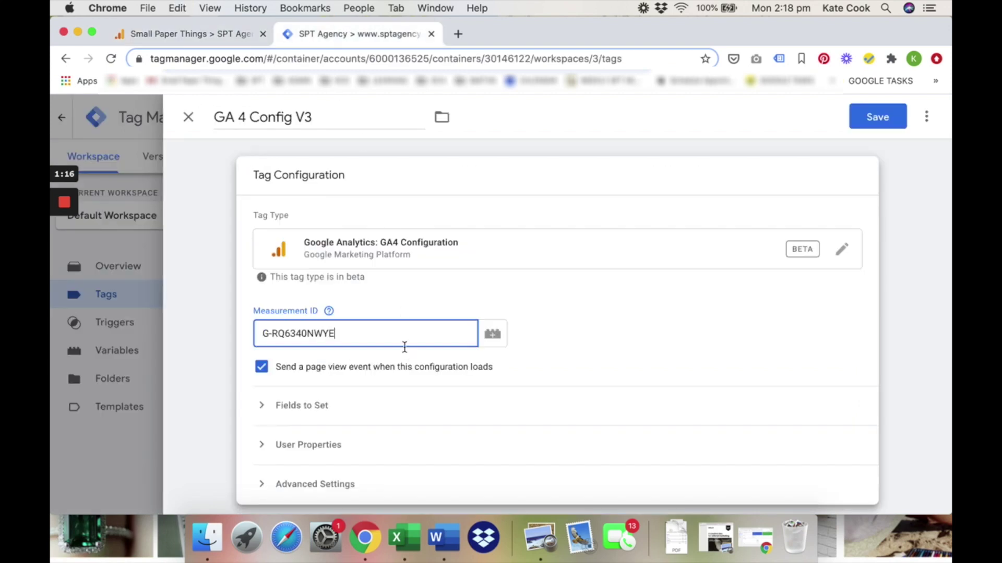
Step: Look through the tag's optional Fields to Set, User Properties and Advanced Settings sections
{"action": "scroll", "coordinate": [405, 348], "scroll_direction": "down", "scroll_amount": 3}
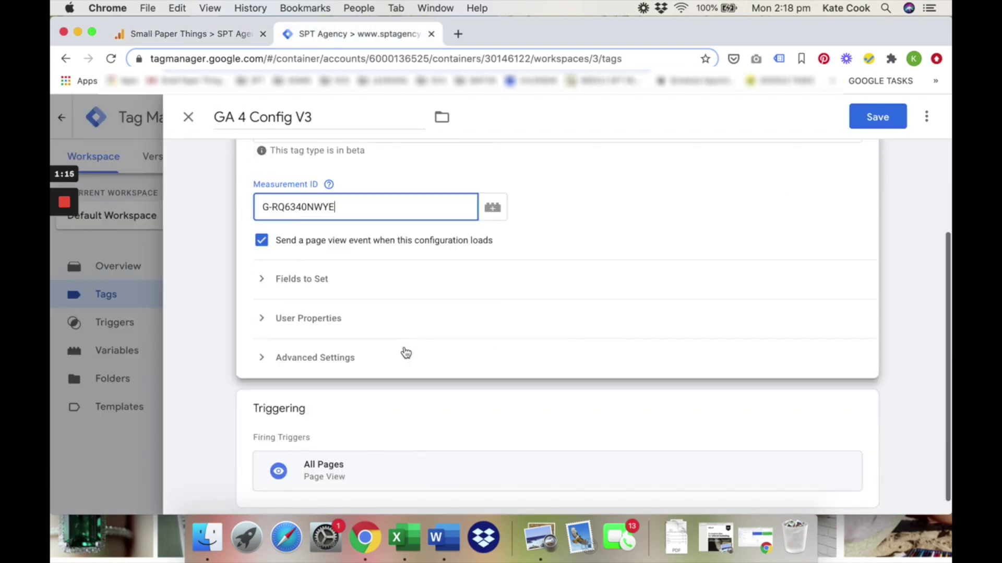
{"action": "left_click", "coordinate": [369, 285]}
{"action": "left_click", "coordinate": [365, 293]}
{"action": "left_click", "coordinate": [347, 319]}
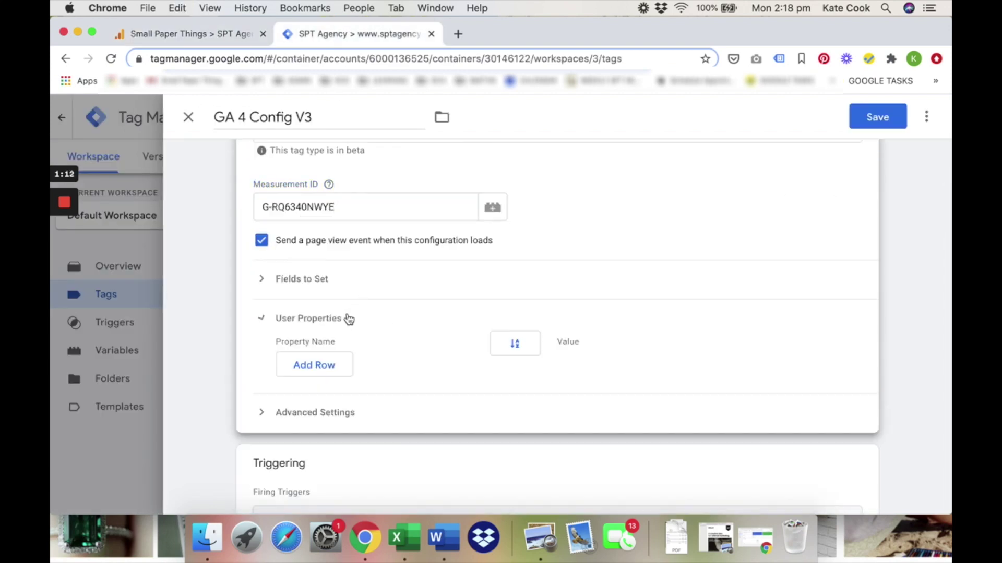
{"action": "left_click", "coordinate": [347, 320]}
{"action": "left_click", "coordinate": [348, 359]}
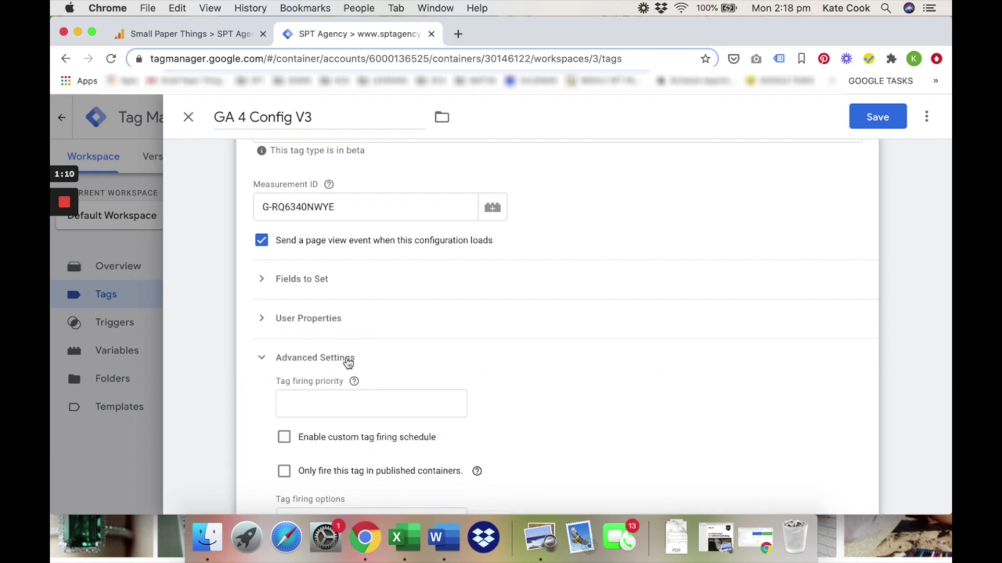
{"action": "left_click", "coordinate": [348, 359]}
Step: Save the GA 4 Config V3 tag and return to the tag list
{"action": "scroll", "coordinate": [495, 423], "scroll_direction": "up", "scroll_amount": 3}
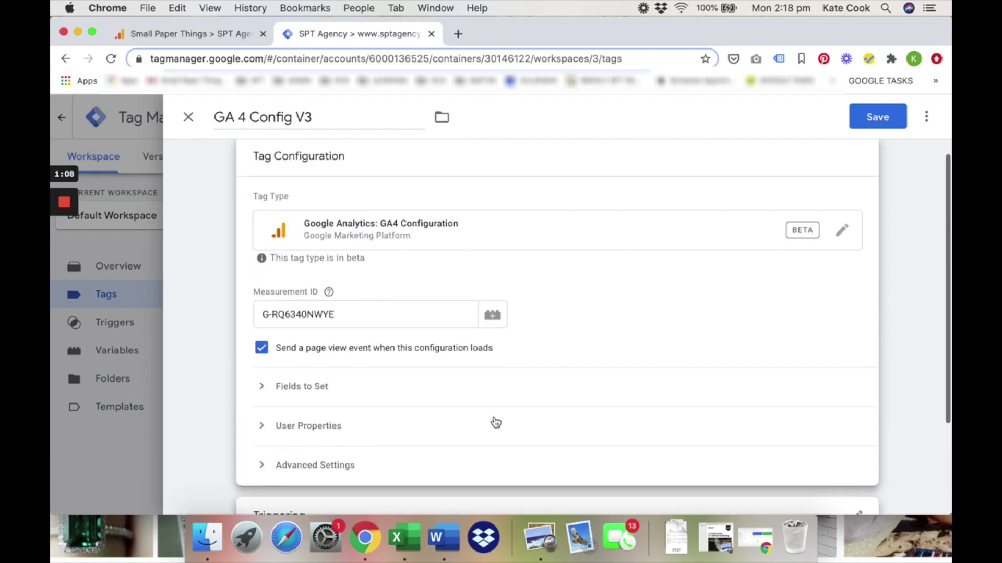
{"action": "scroll", "coordinate": [496, 423], "scroll_direction": "up", "scroll_amount": 1}
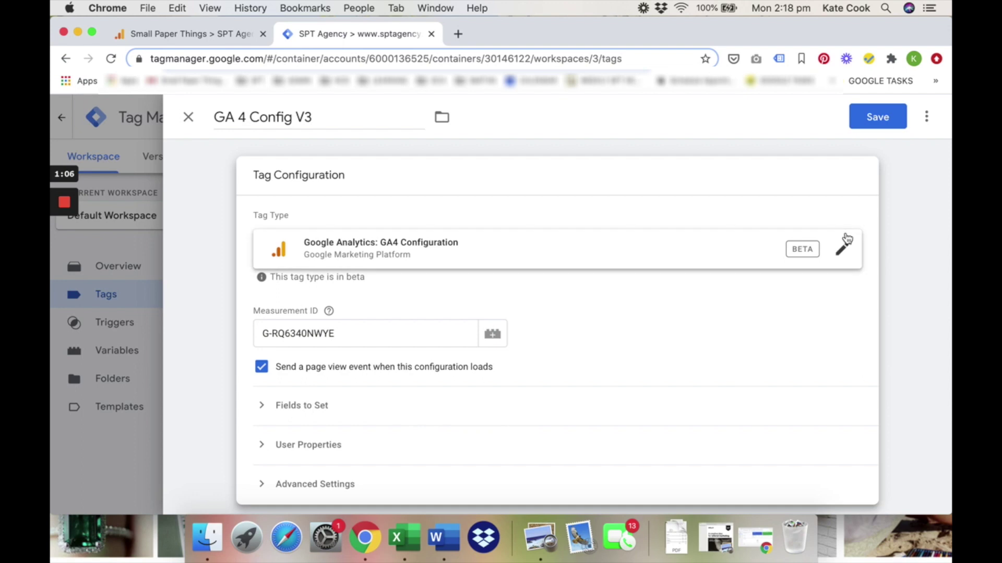
{"action": "left_click", "coordinate": [878, 118]}
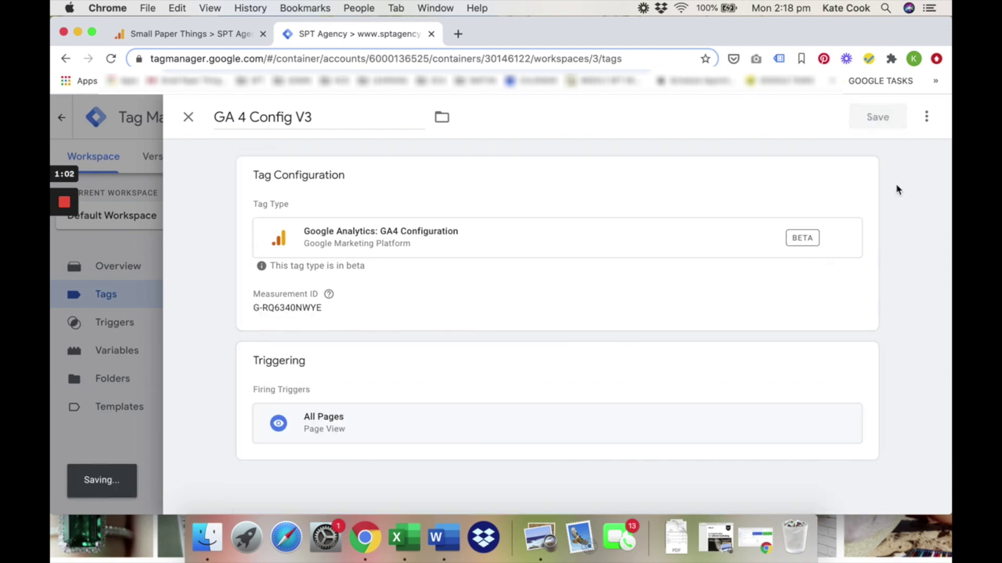
{"action": "left_click", "coordinate": [188, 117]}
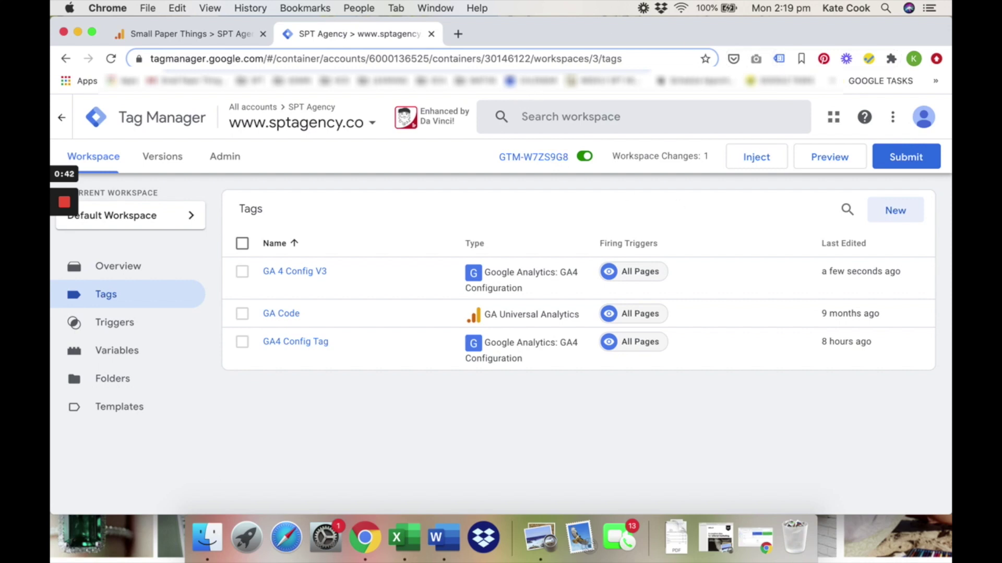
Step: Open the website sptagency.co in a new browser tab, keeping the Tag Manager workspace open
{"action": "left_click", "coordinate": [458, 34]}
{"action": "type", "text": "spt"}
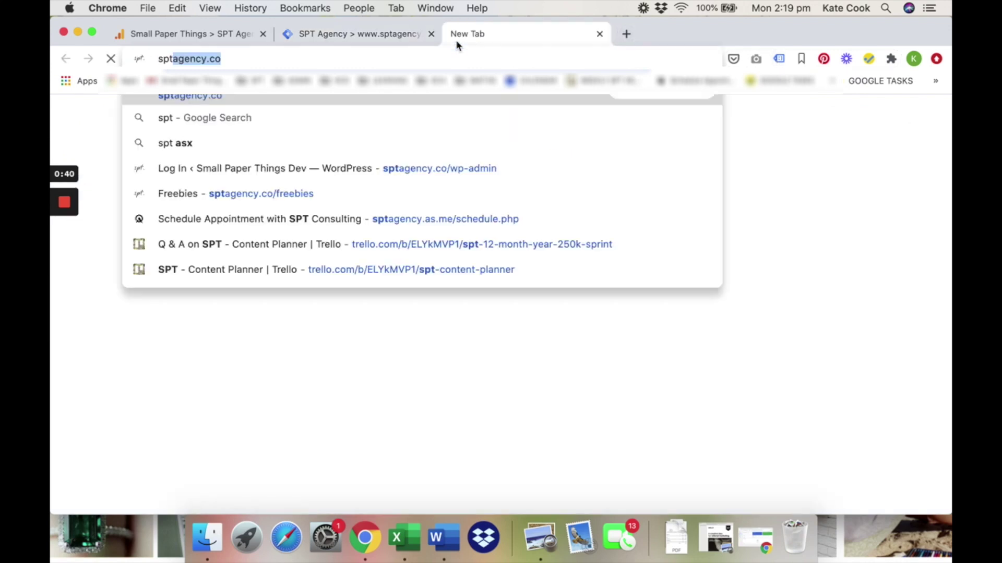
{"action": "key", "text": "Return"}
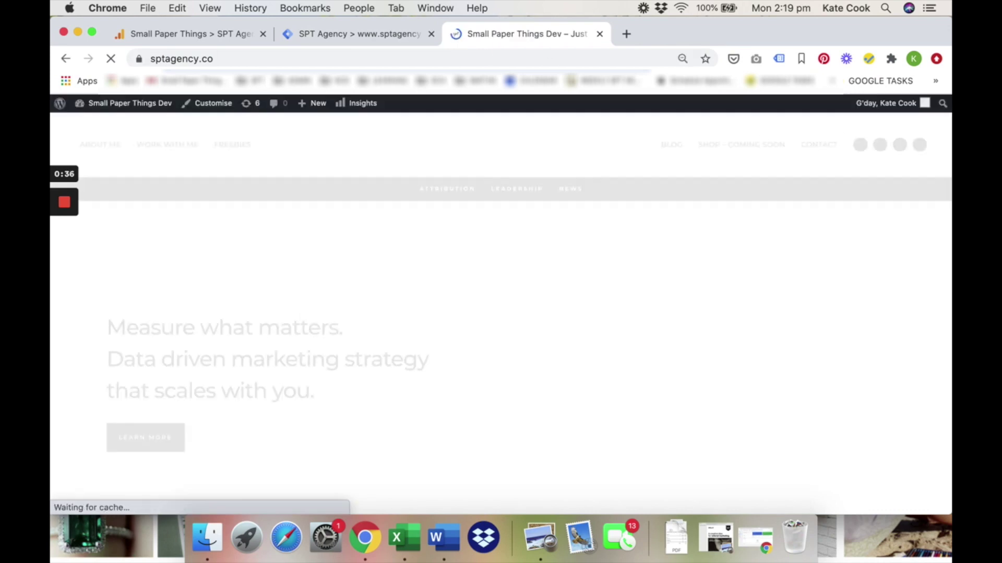
{"action": "left_click", "coordinate": [391, 34]}
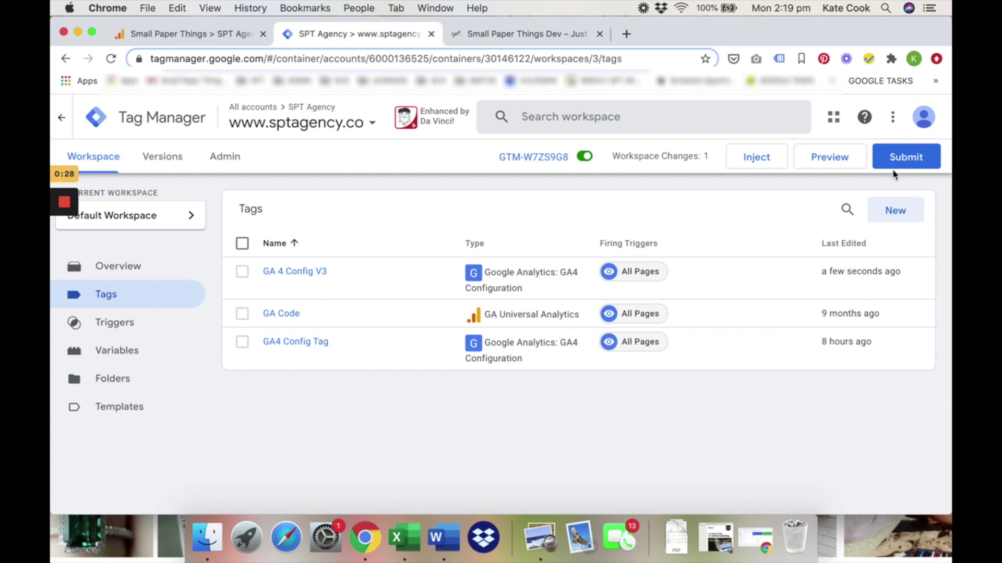
{"action": "left_click", "coordinate": [519, 34]}
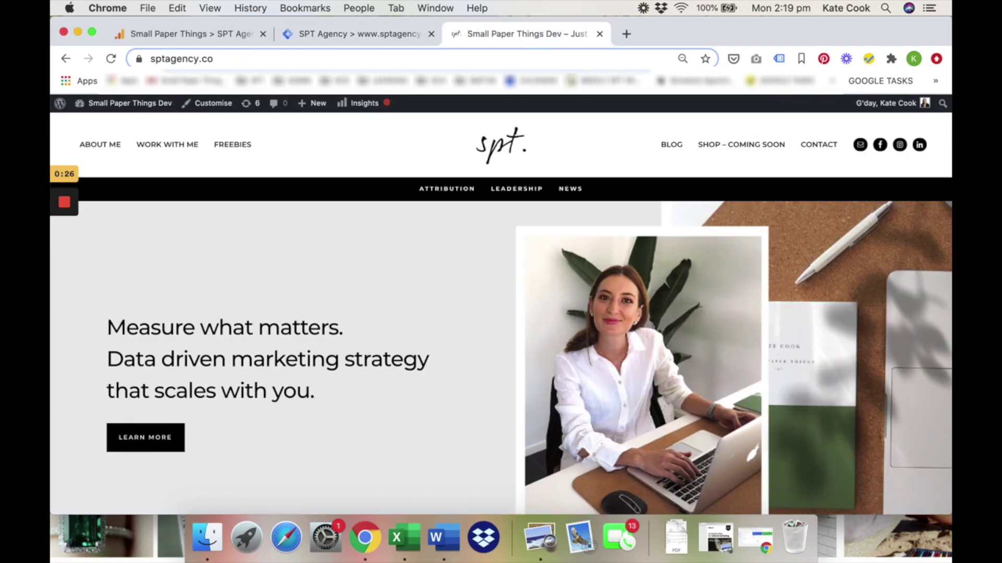
Step: Enable Tag Assistant for the sptagency.co page
{"action": "left_click", "coordinate": [779, 59]}
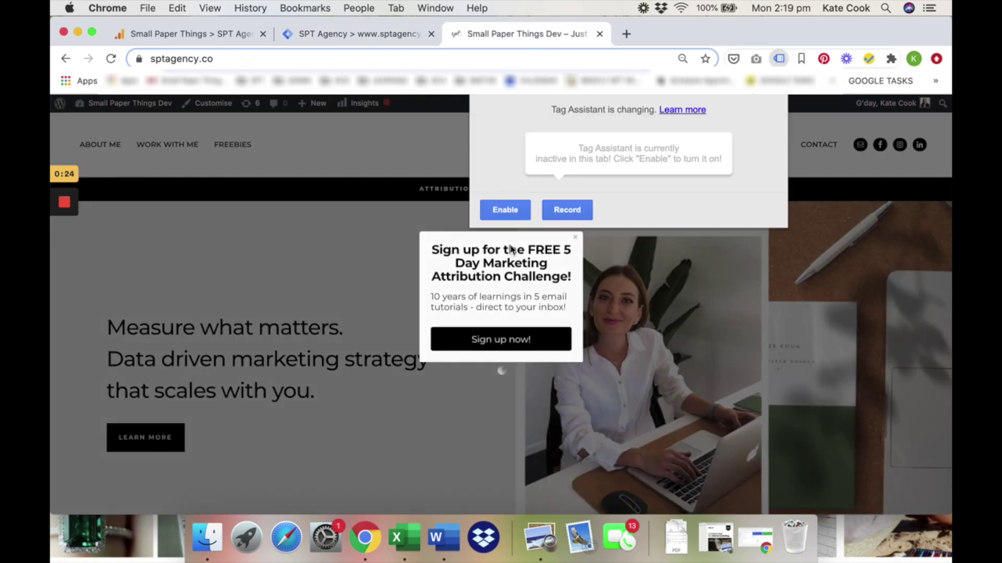
{"action": "left_click", "coordinate": [505, 215]}
{"action": "key", "text": "super+shift+r"}
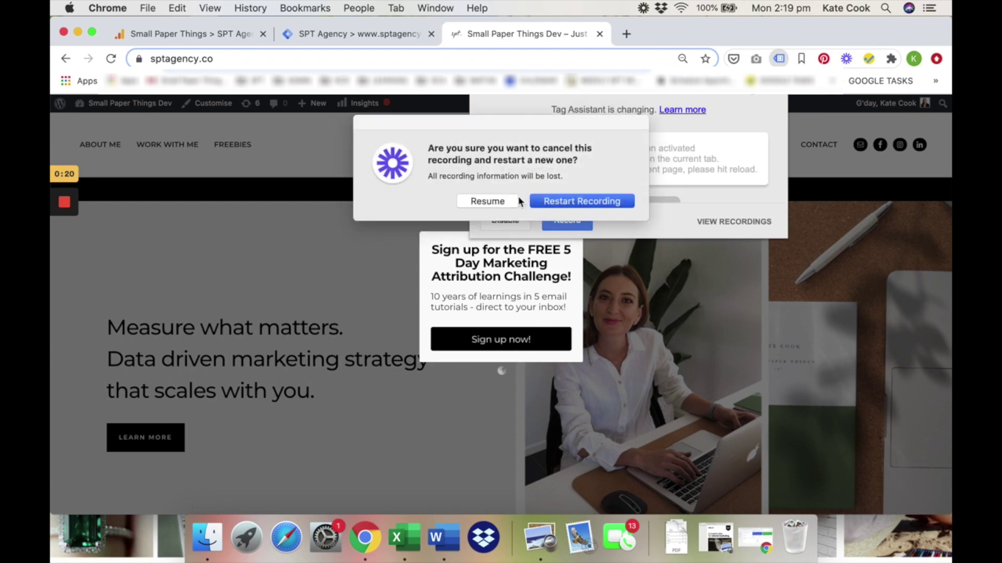
{"action": "left_click", "coordinate": [516, 200]}
Step: Reload sptagency.co and view the Tag Assistant analysis of the tags on the page
{"action": "left_click", "coordinate": [393, 58]}
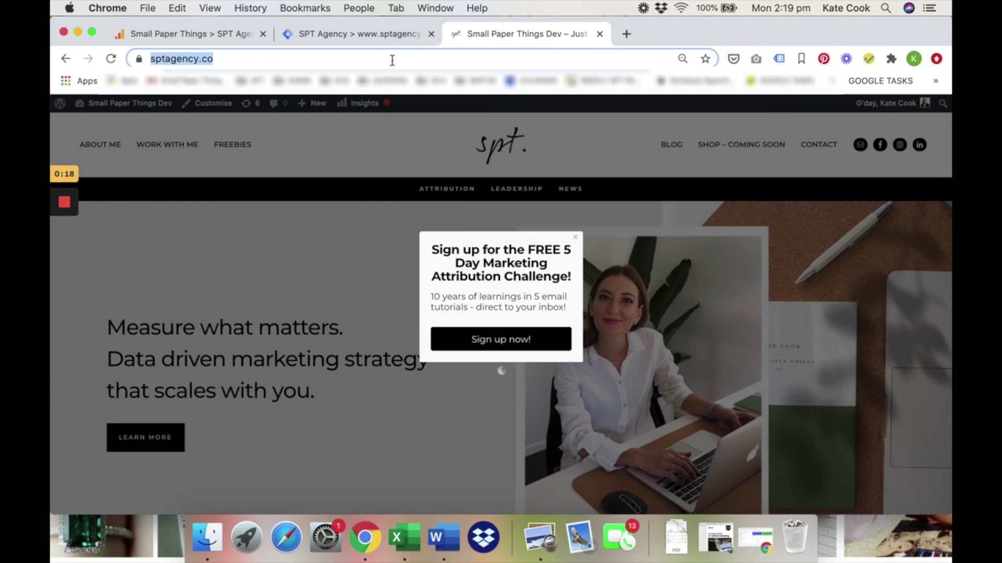
{"action": "key", "text": "Return"}
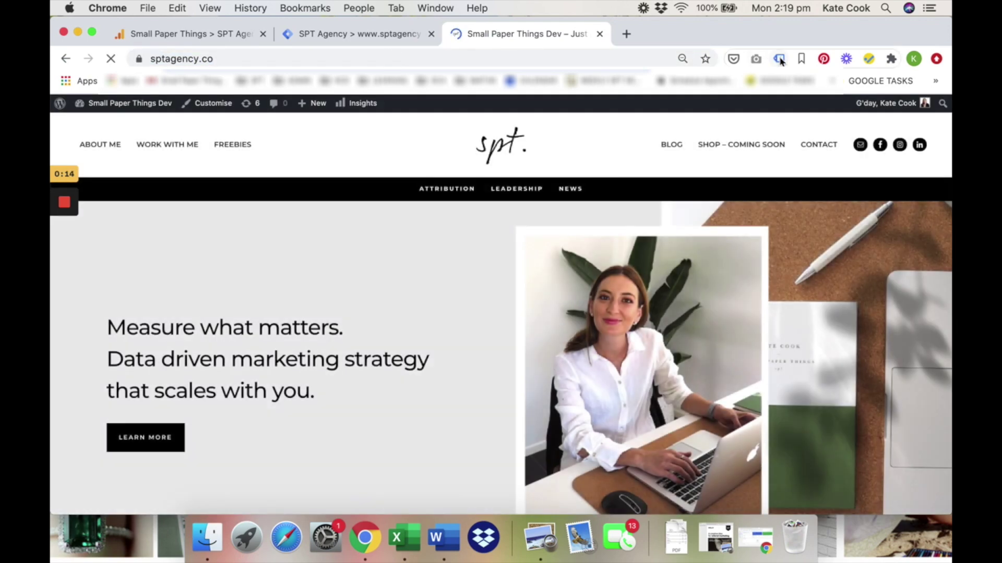
{"action": "left_click", "coordinate": [779, 59]}
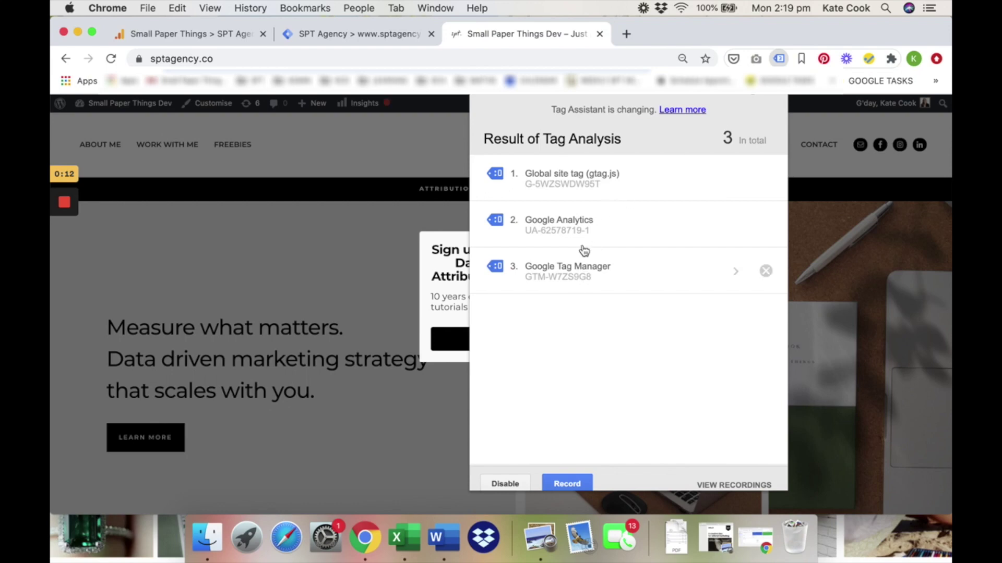
{"action": "left_click", "coordinate": [372, 347]}
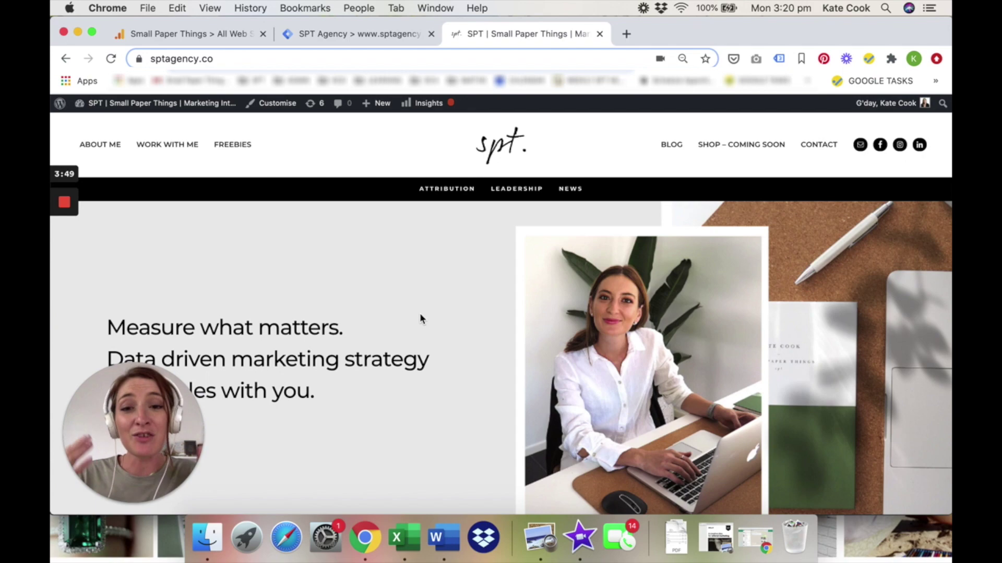
{"action": "scroll", "coordinate": [322, 309], "scroll_direction": "down", "scroll_amount": 6}
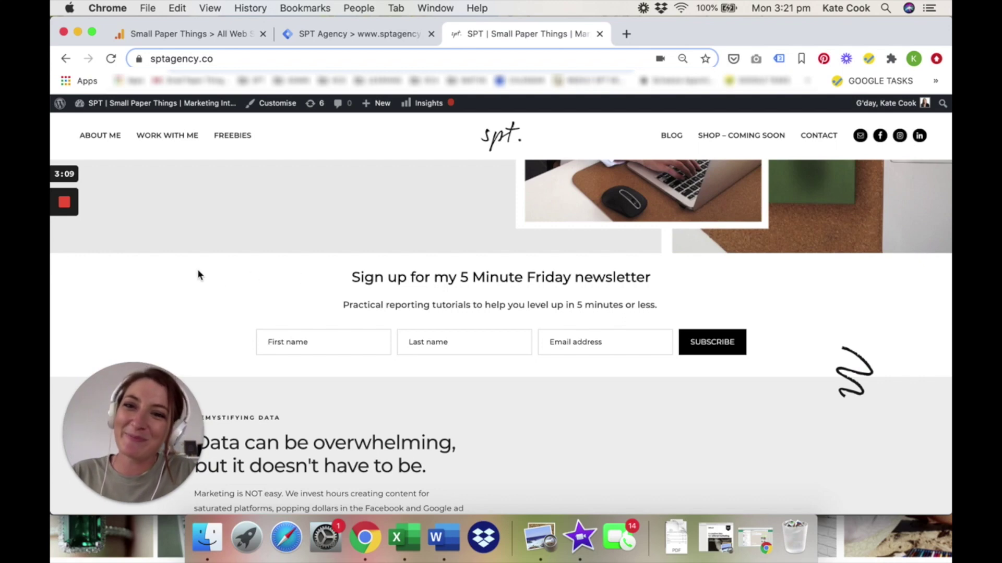
{"action": "mouse_move", "coordinate": [74, 215]}
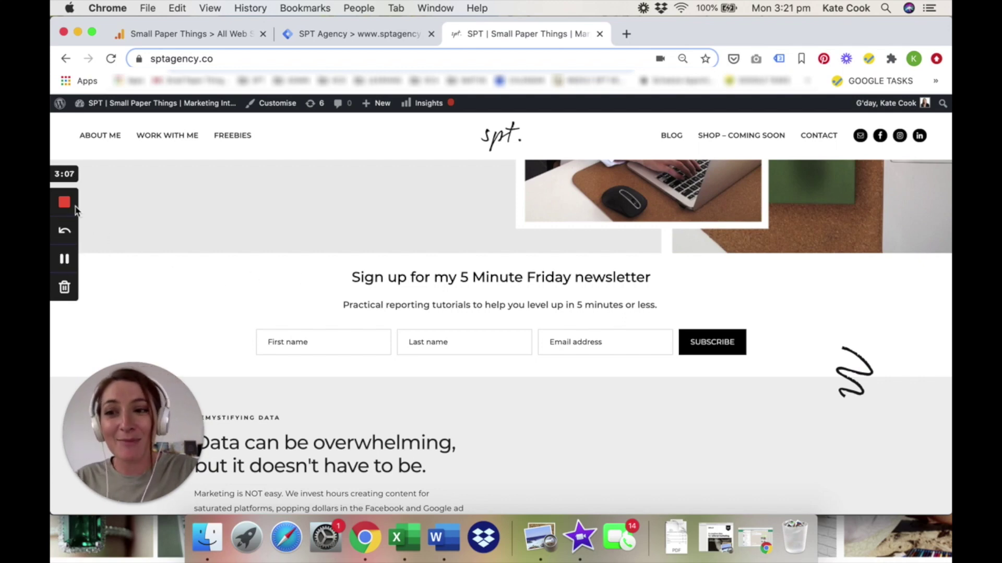